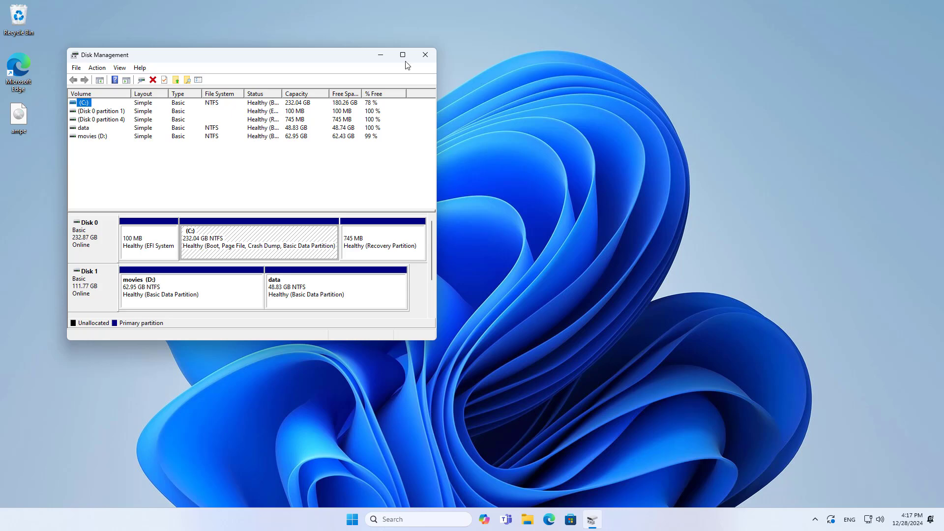
# Step: Maximize Disk Management and delete the movies (D:) volume on Disk 1
pyautogui.click(403, 55)
pyautogui.click(13, 237)
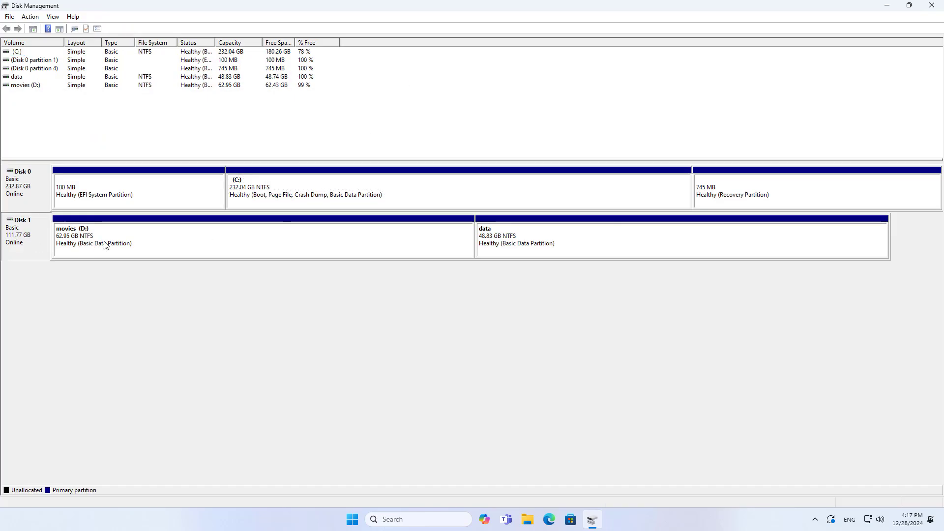
pyautogui.click(105, 244)
pyautogui.click(531, 250)
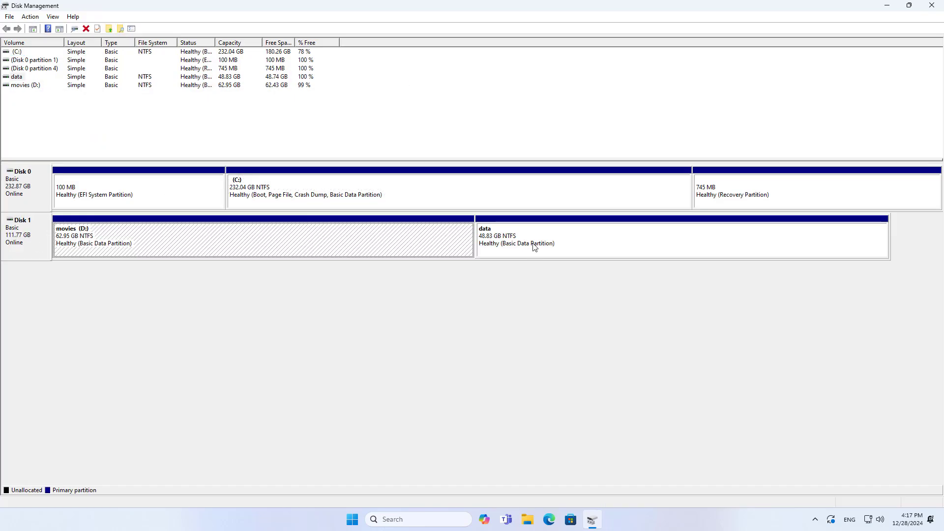
pyautogui.rightClick(89, 244)
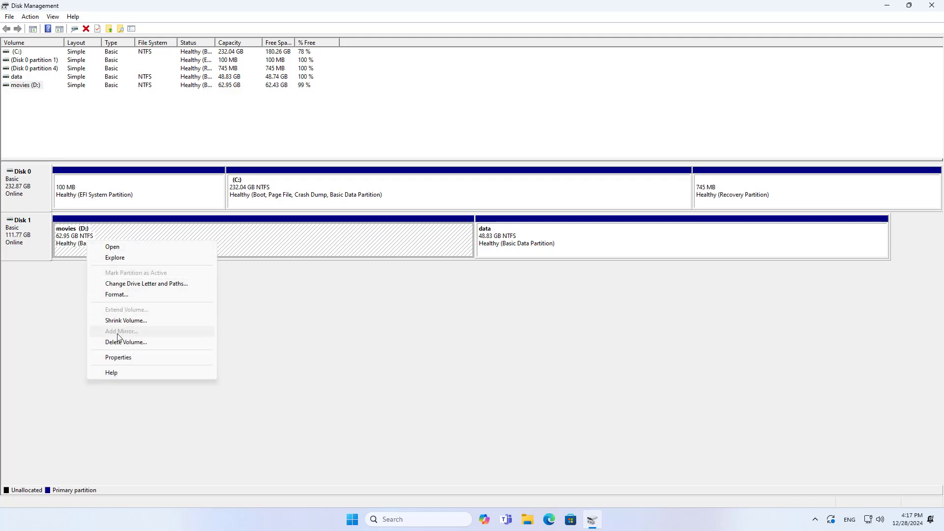
pyautogui.click(121, 342)
pyautogui.click(512, 295)
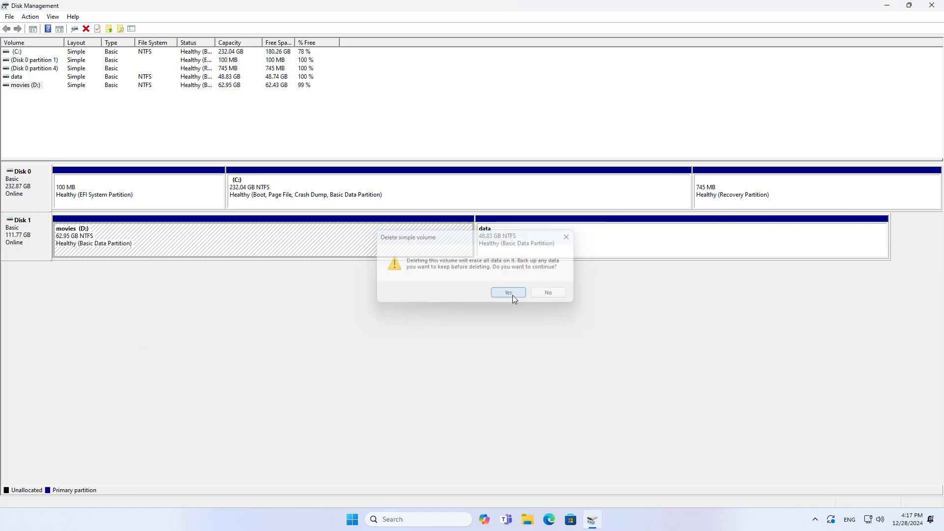
# Step: Delete the data volume, leaving Disk 1 as 111.77 GB unallocated
pyautogui.rightClick(492, 235)
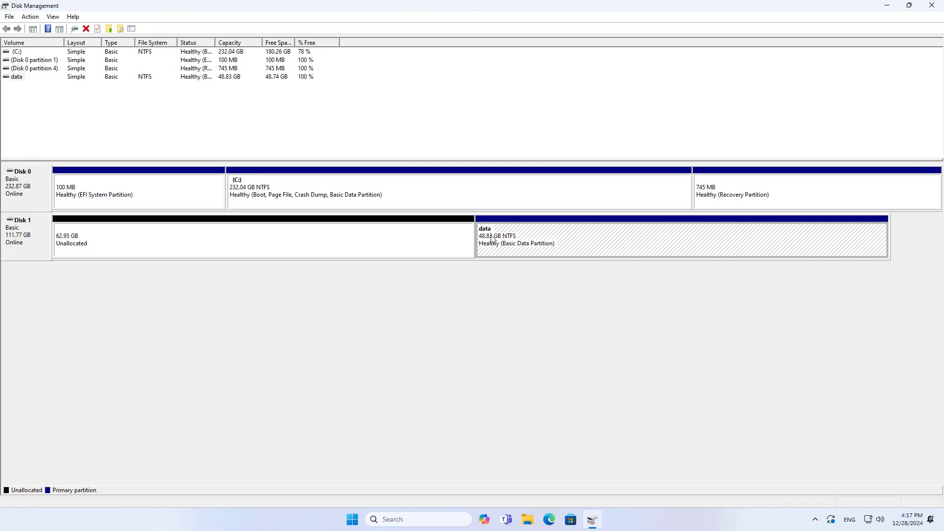
pyautogui.click(530, 338)
pyautogui.click(509, 294)
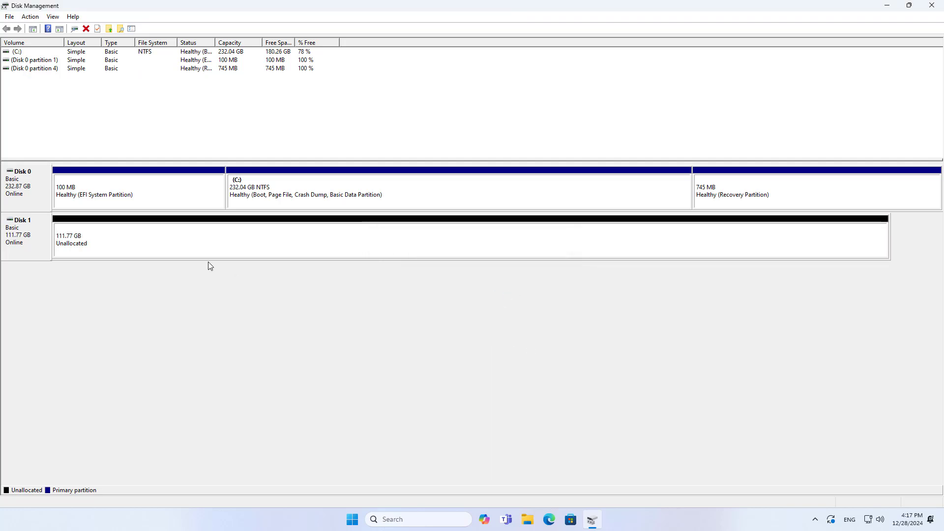
# Step: Create a full-size NTFS simple volume on the unallocated space with drive letter D and label 'SSD'
pyautogui.click(82, 243)
pyautogui.rightClick(83, 243)
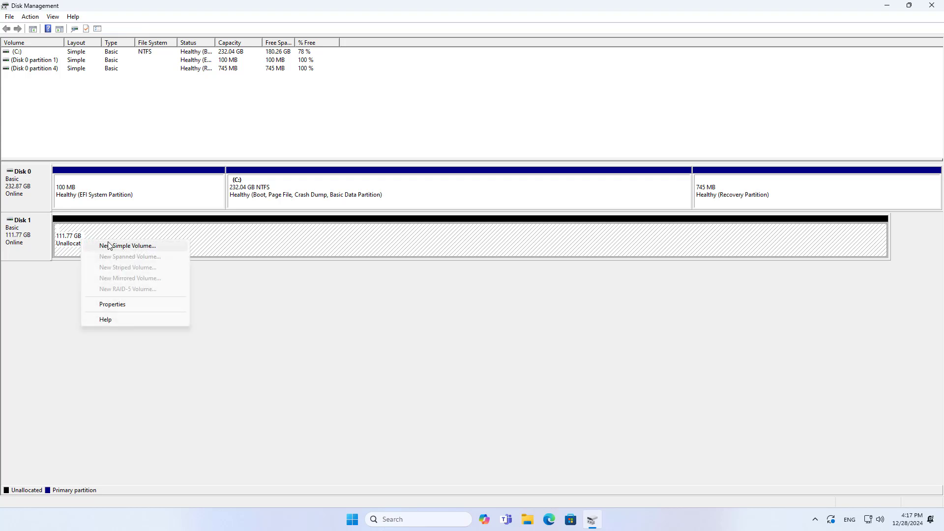
pyautogui.click(109, 246)
pyautogui.moveTo(127, 55); pyautogui.dragTo(299, 182)
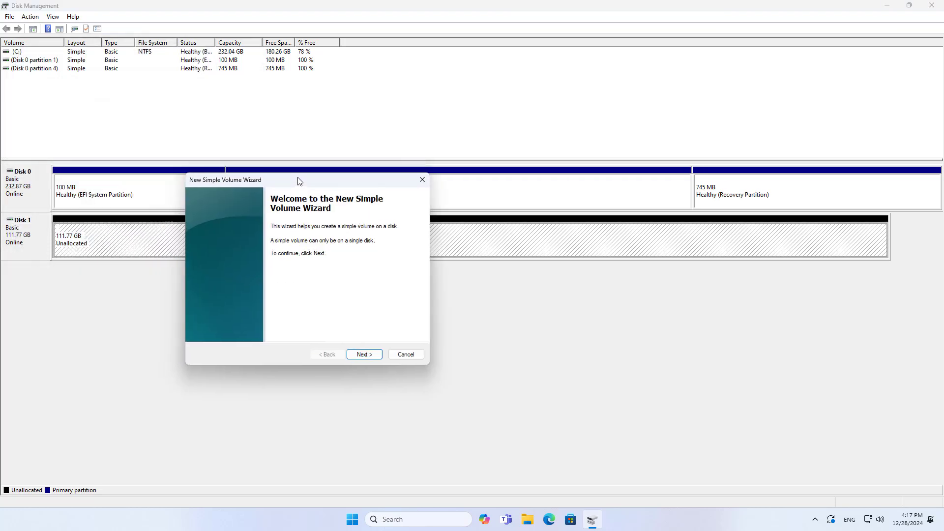
pyautogui.click(362, 356)
pyautogui.click(362, 355)
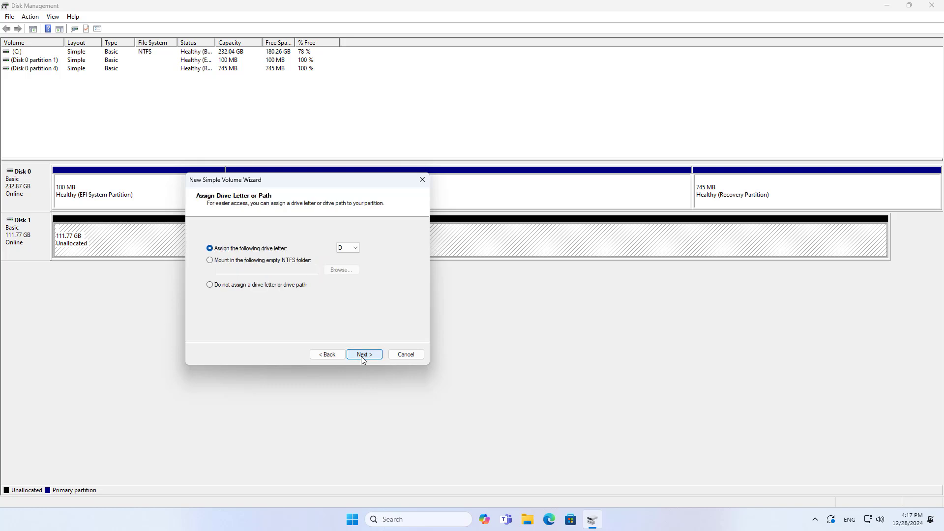
pyautogui.click(362, 354)
pyautogui.moveTo(340, 297); pyautogui.dragTo(283, 295)
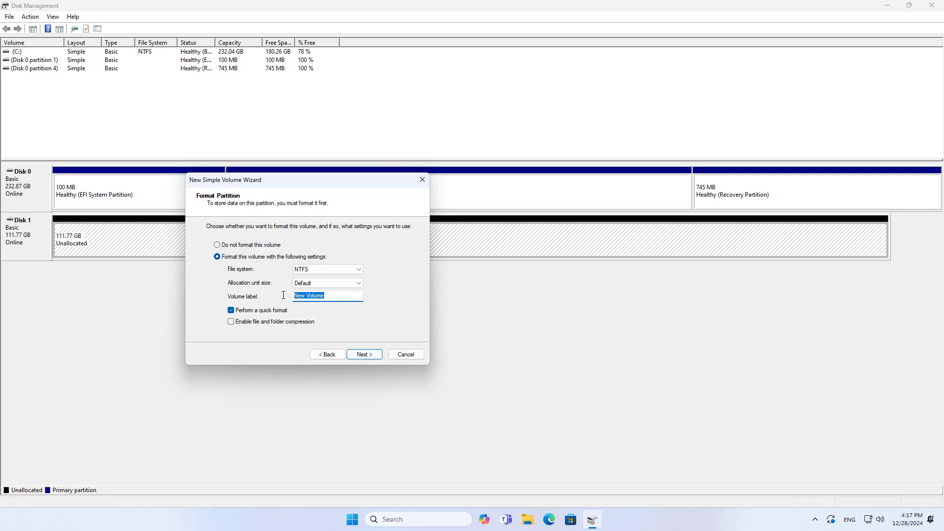
pyautogui.write('SSD')
pyautogui.click(354, 357)
pyautogui.click(365, 355)
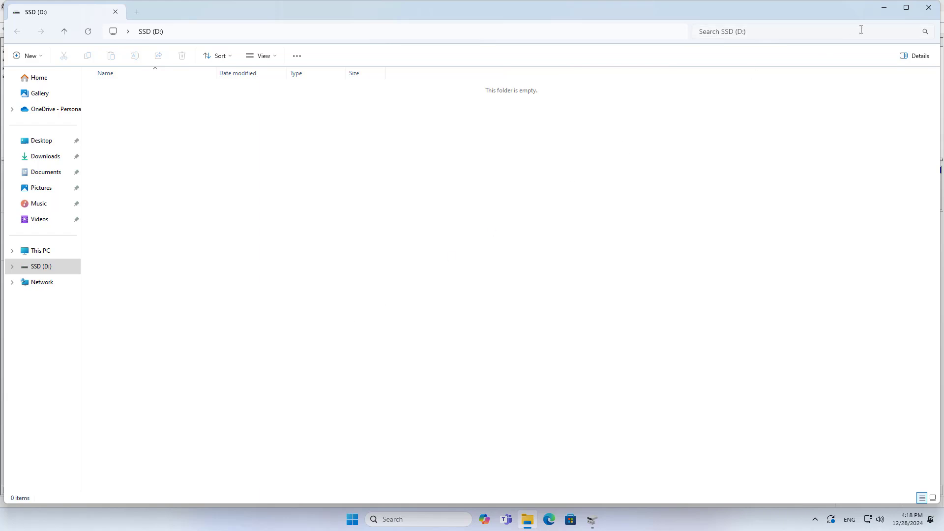
# Step: Close the empty SSD (D:) folder and Disk Management
pyautogui.click(929, 7)
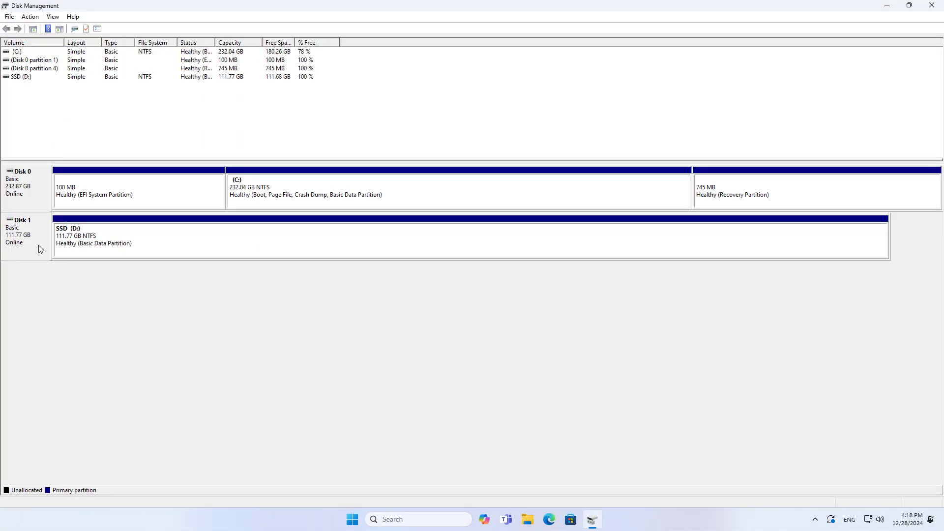
pyautogui.click(67, 240)
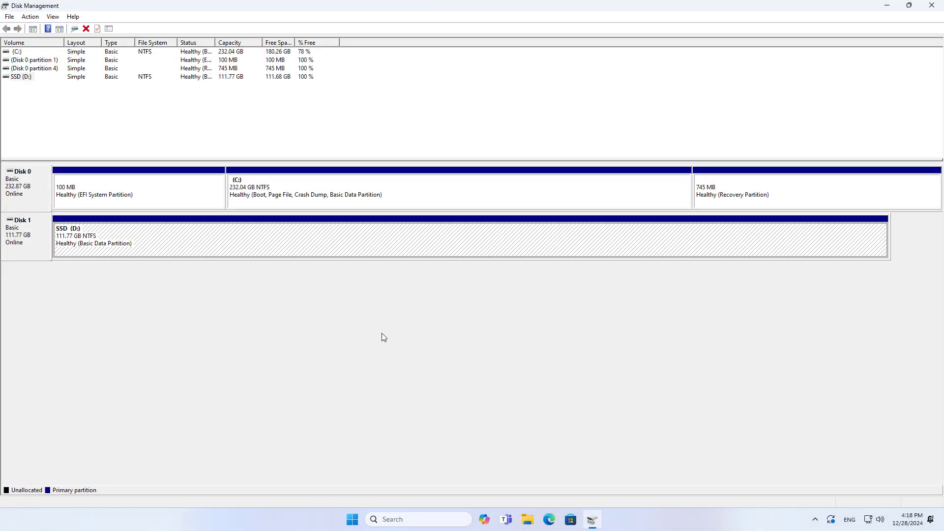
pyautogui.click(932, 5)
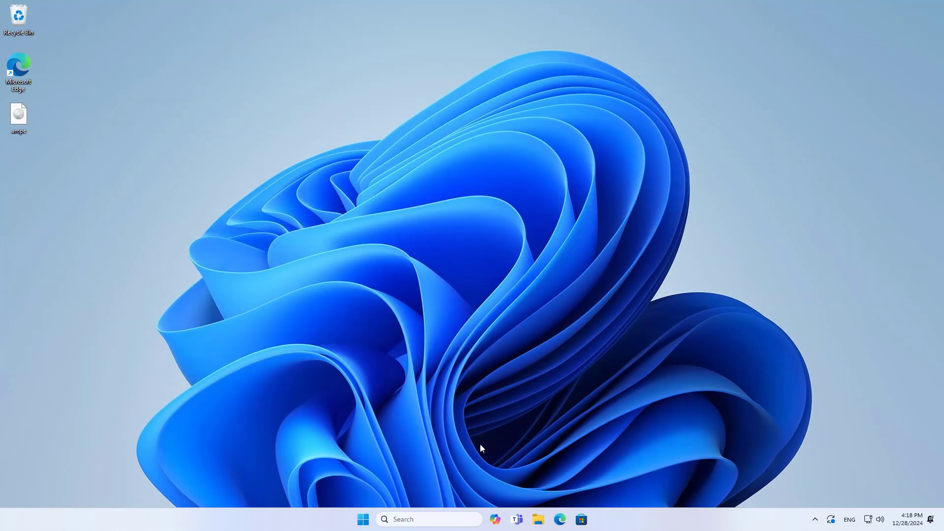
# Step: Confirm SSD (D:) shows 111 GB free under This PC, then close File Explorer
pyautogui.click(543, 519)
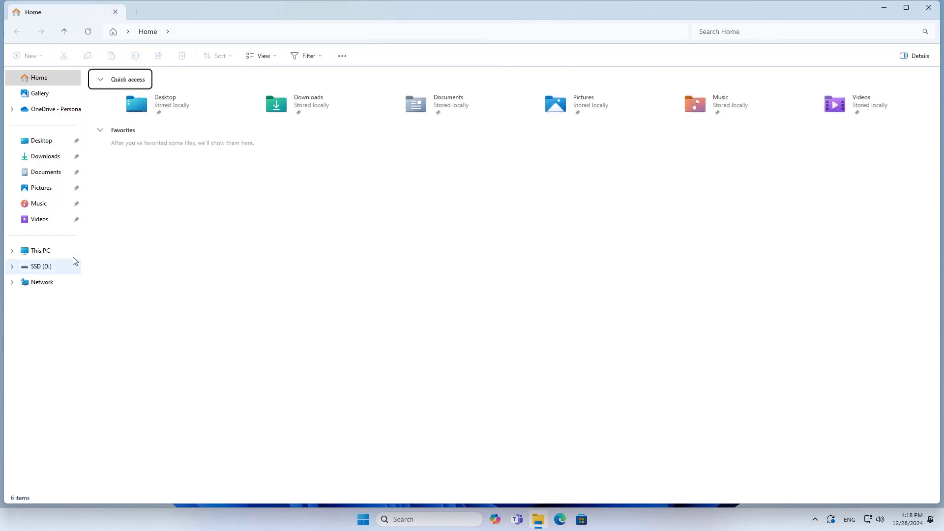
pyautogui.click(52, 251)
pyautogui.click(253, 102)
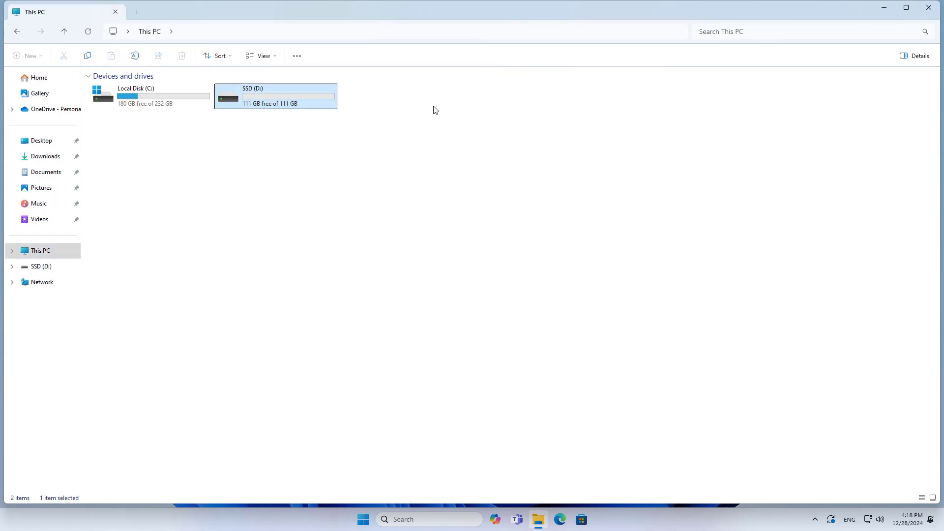
pyautogui.click(928, 7)
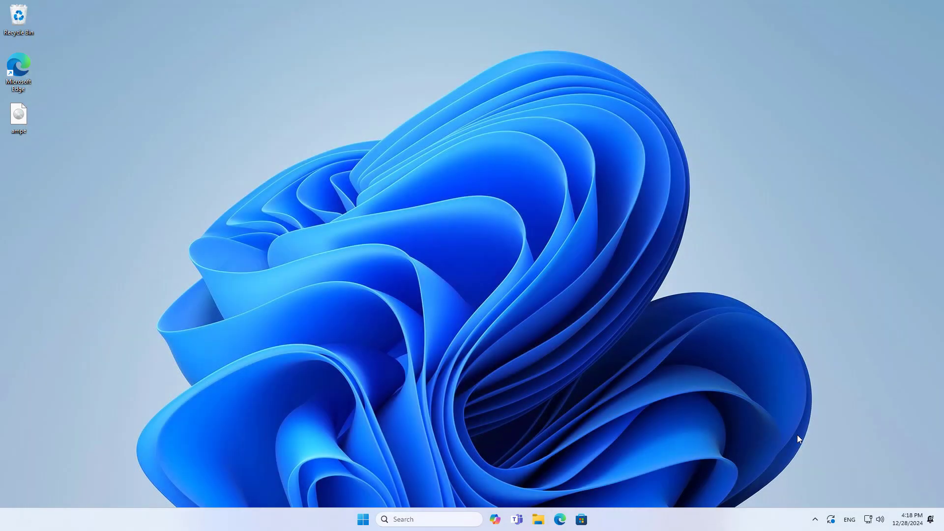
# Step: Eject the USB SSD (D:) through the tray's Safely Remove Hardware icon
pyautogui.click(815, 520)
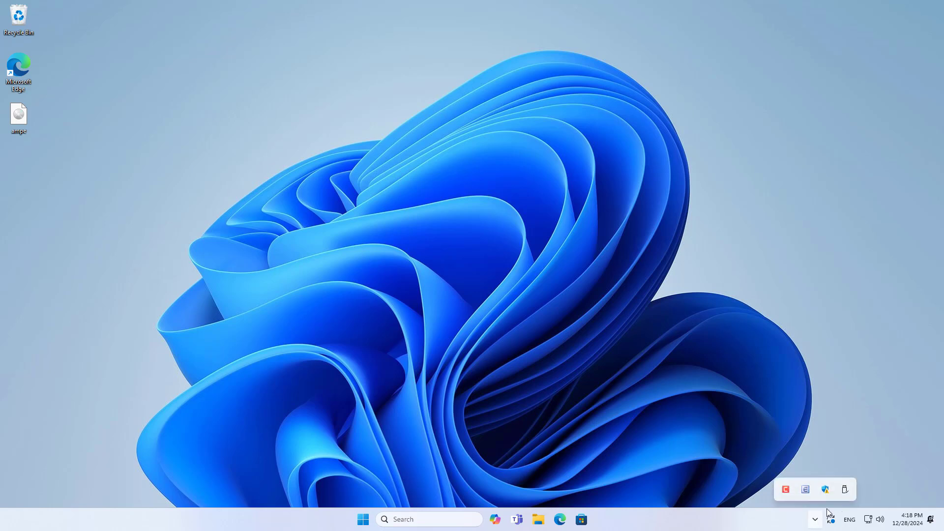
pyautogui.click(845, 490)
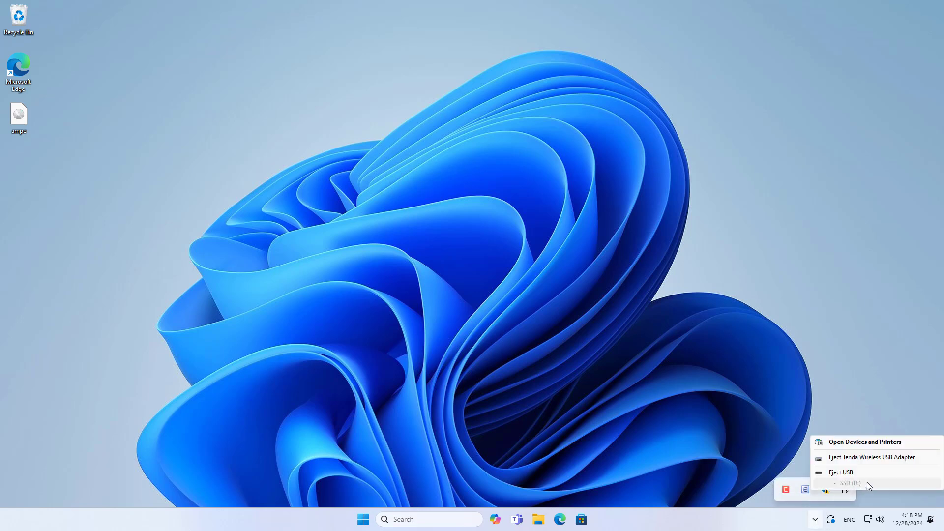
pyautogui.click(842, 473)
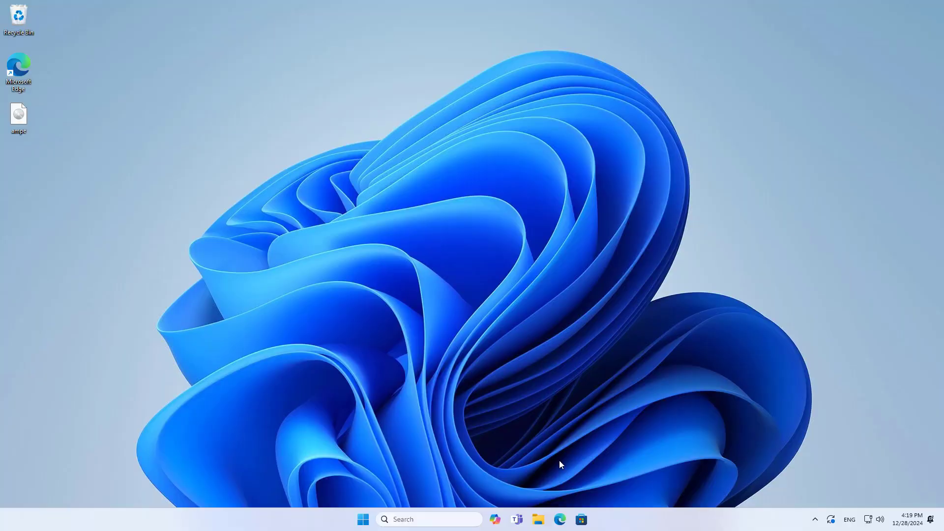
# Step: Sign in to the router's admin page at 192.168.1.1 with the admin password
pyautogui.click(560, 519)
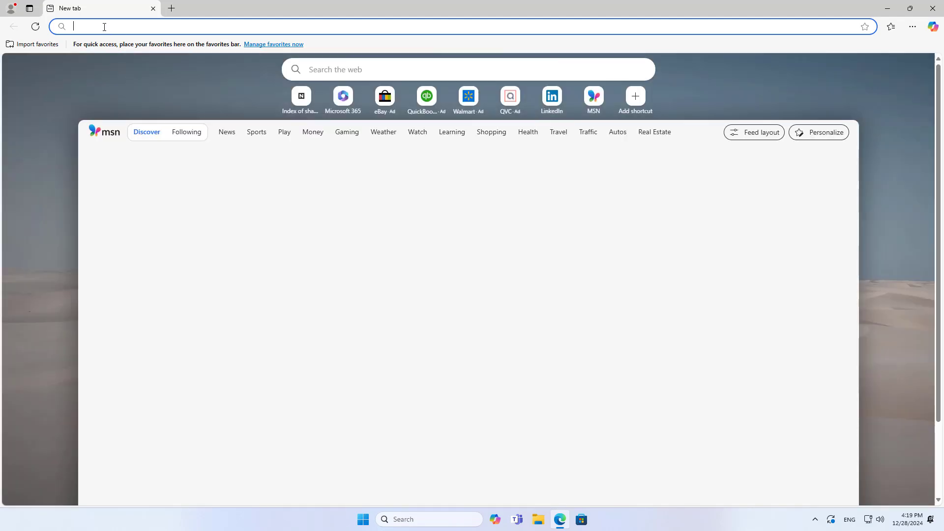
pyautogui.write('192.168.1.1')
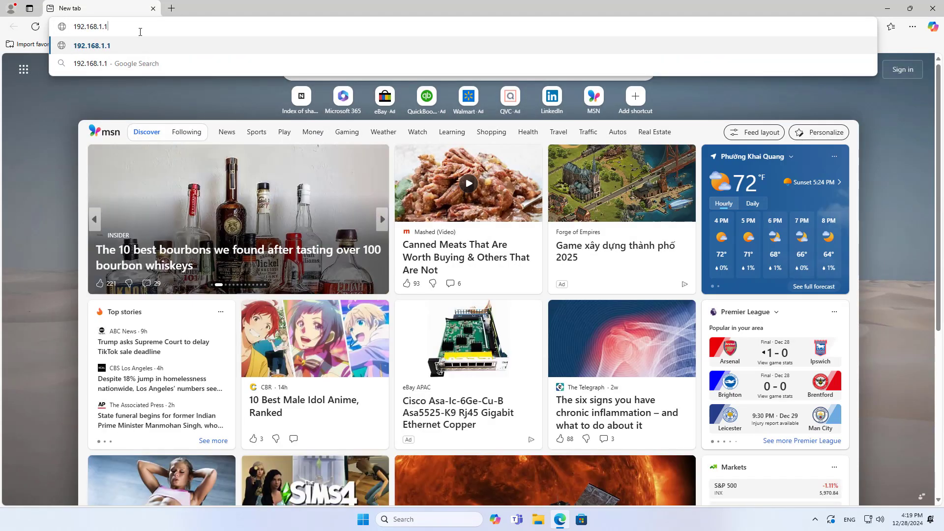
pyautogui.press('Return')
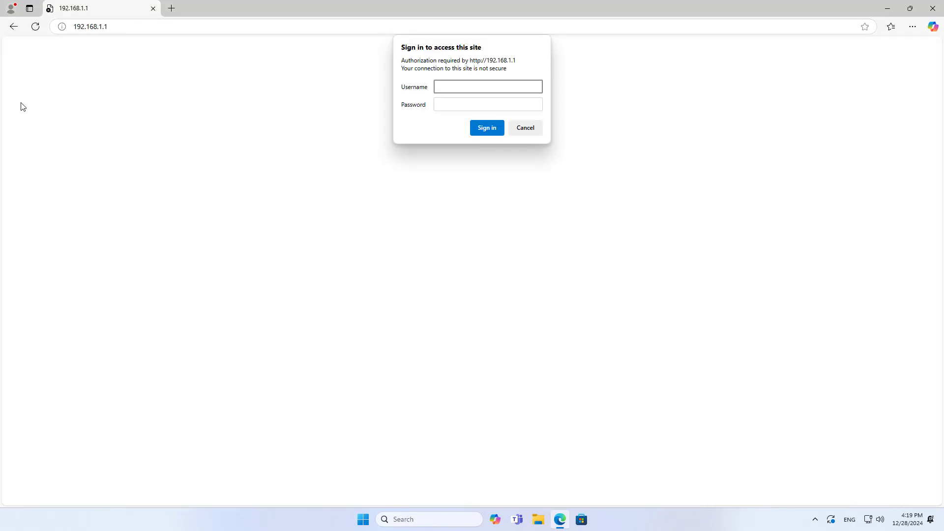
pyautogui.press('Tab')
pyautogui.write('admi')
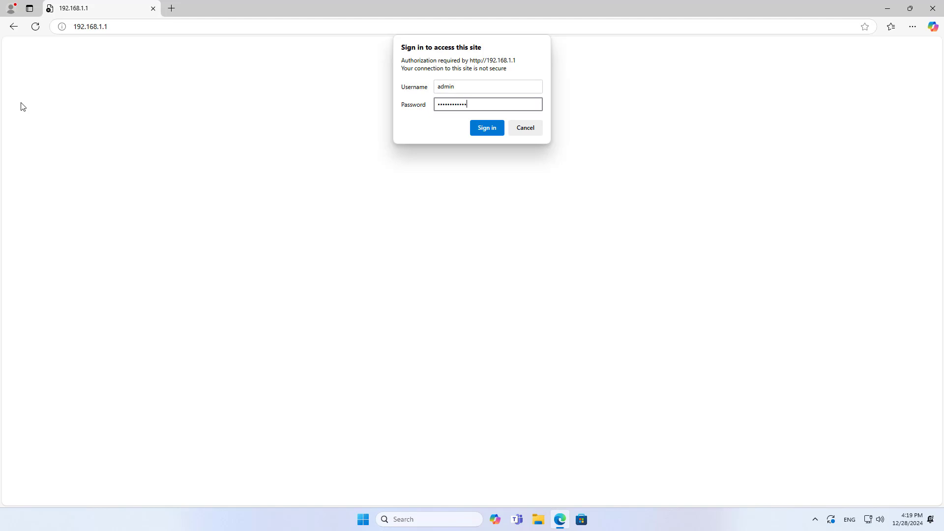
pyautogui.click(489, 128)
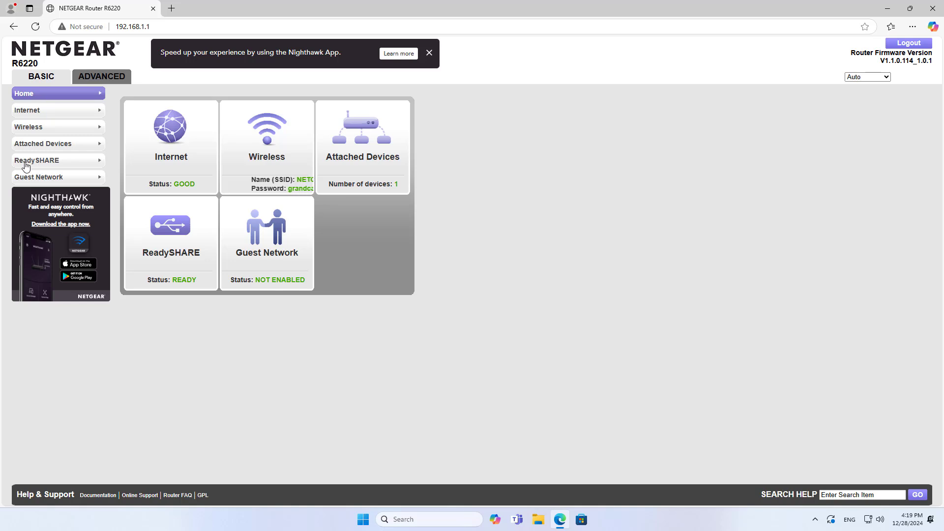
# Step: Review the ReadySHARE \\readyshare\USB_Storage share and its advanced settings, then minimize the browser
pyautogui.click(49, 164)
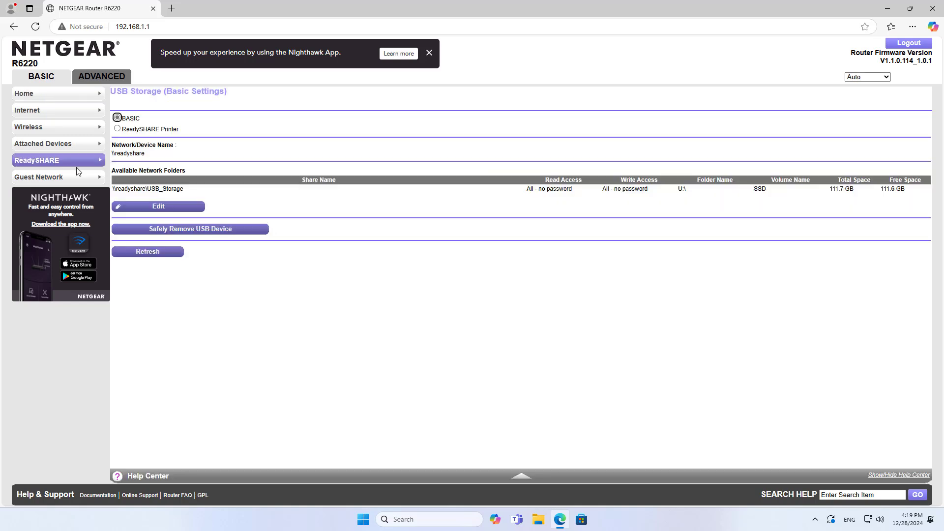
pyautogui.moveTo(173, 191); pyautogui.dragTo(120, 190)
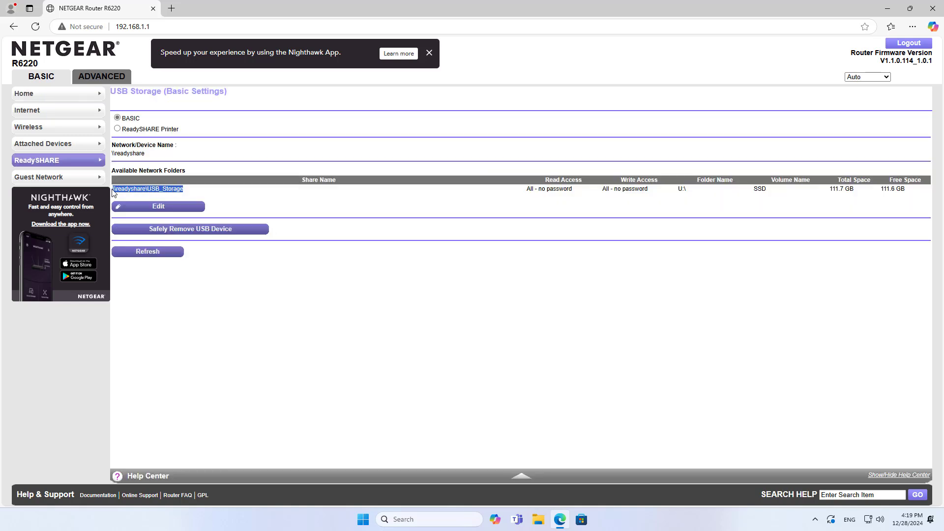
pyautogui.moveTo(752, 189); pyautogui.dragTo(897, 189)
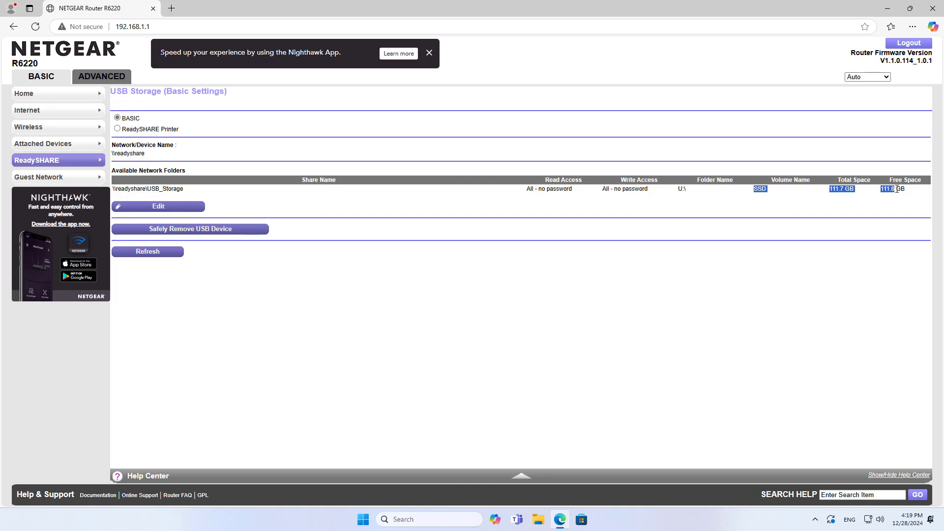
pyautogui.click(162, 210)
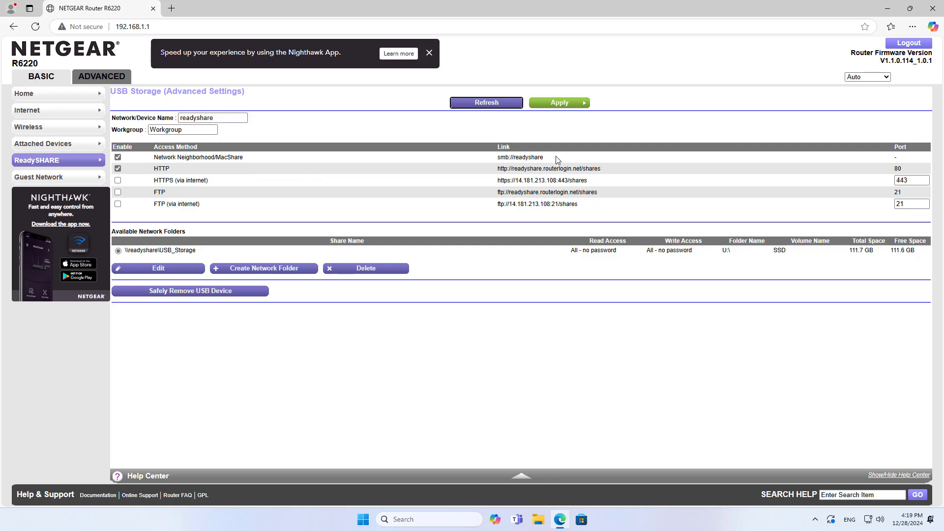
pyautogui.moveTo(550, 158); pyautogui.dragTo(491, 161)
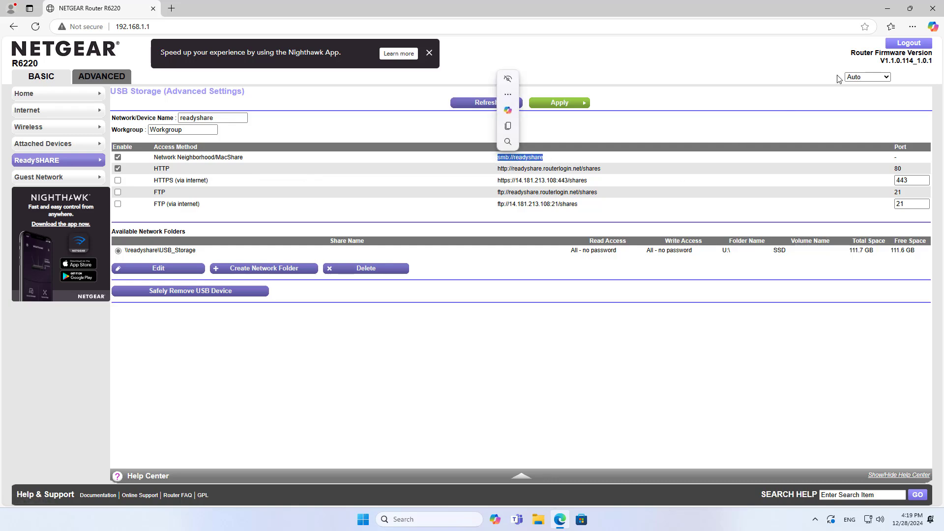
pyautogui.click(888, 8)
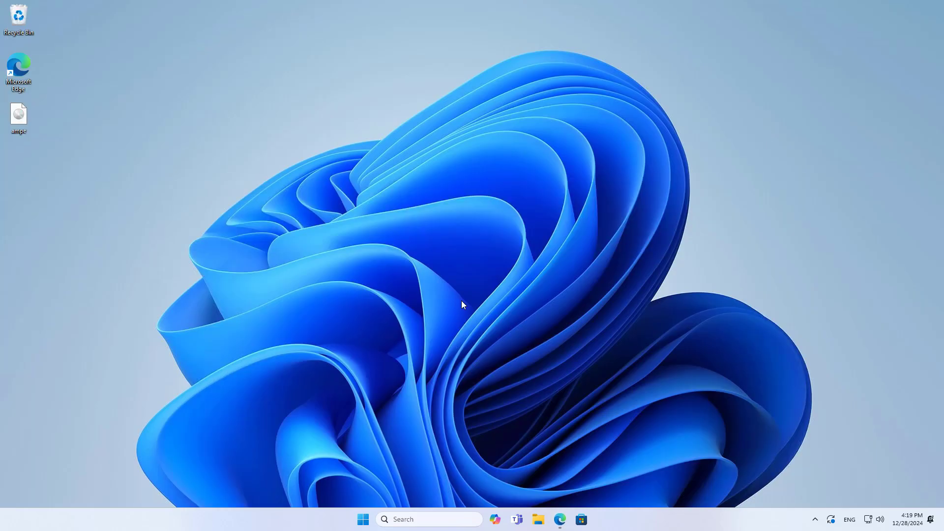
# Step: Run \\readyshare from the Windows Run dialog to browse the network share
pyautogui.click(446, 513)
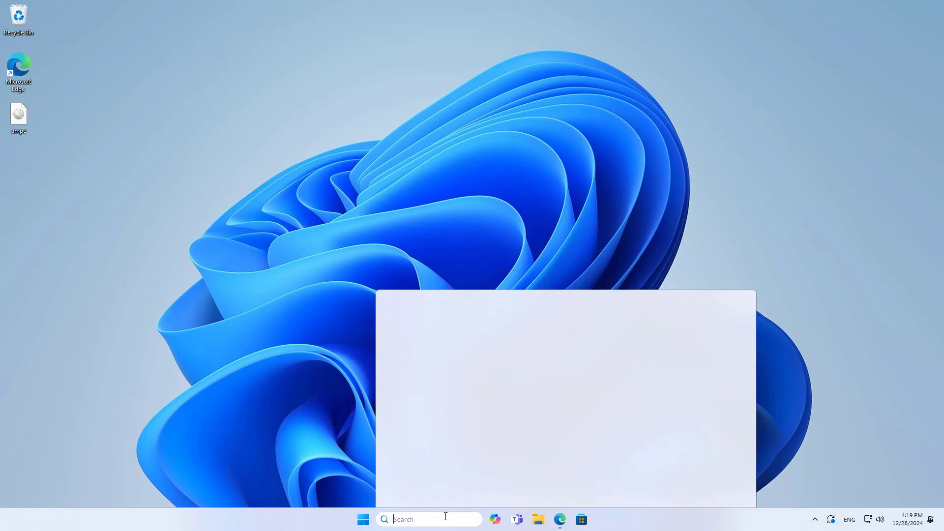
pyautogui.write('run')
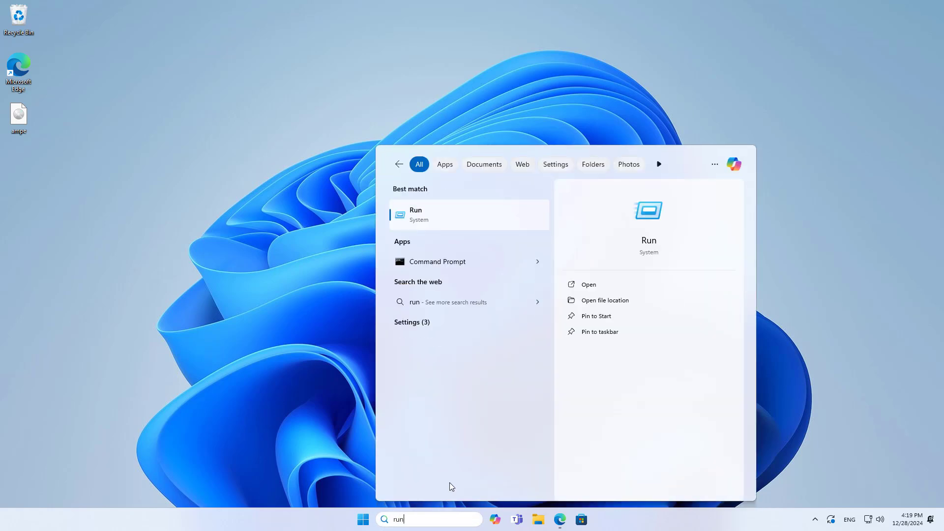
pyautogui.click(653, 215)
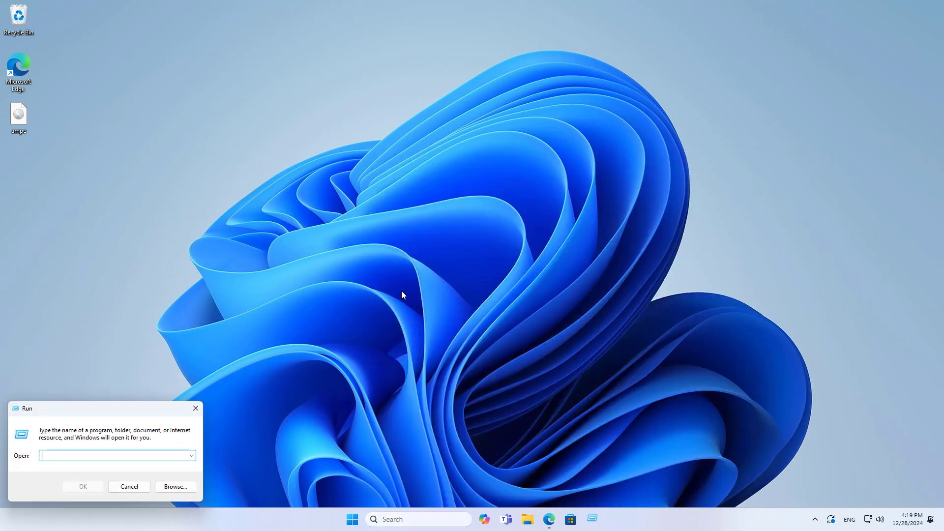
pyautogui.moveTo(94, 407); pyautogui.dragTo(492, 186)
pyautogui.write('\\readyshare')
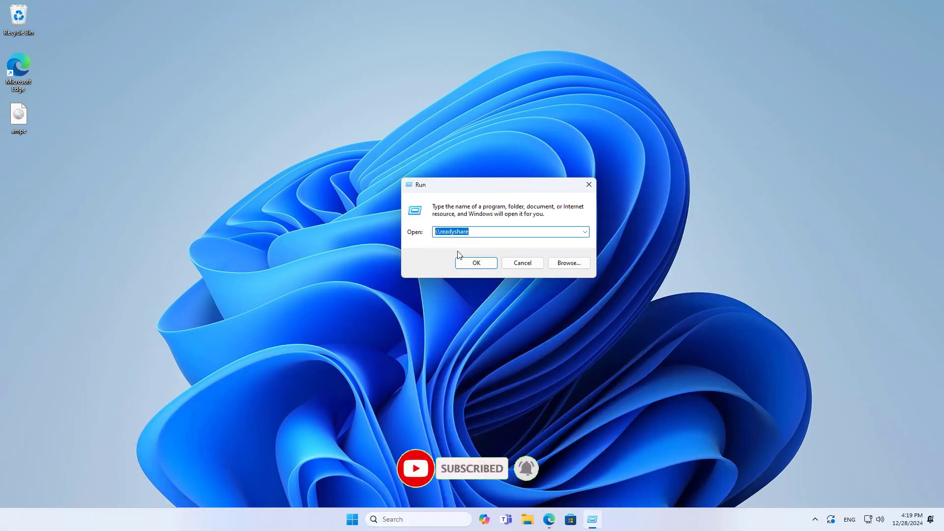
pyautogui.click(473, 262)
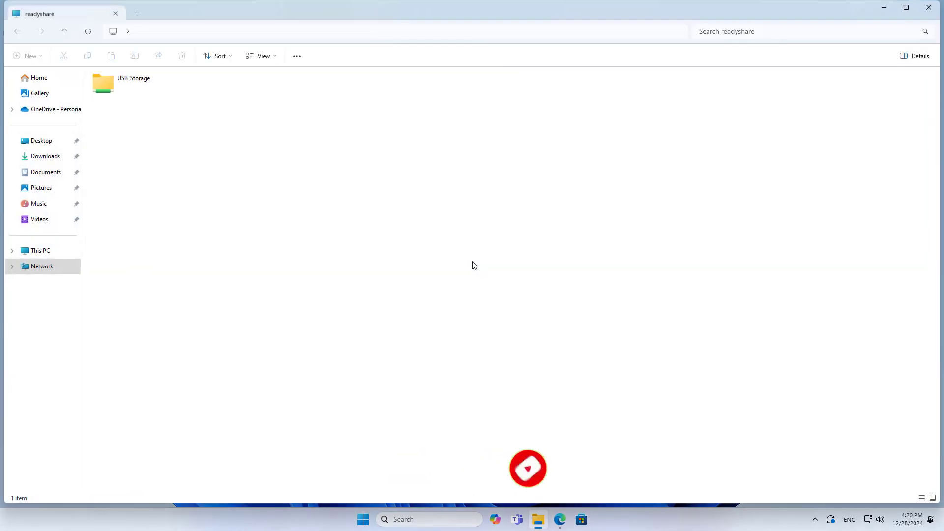
# Step: Open USB_Storage and copy the ampe disc image into it from the desktop
pyautogui.doubleClick(109, 85)
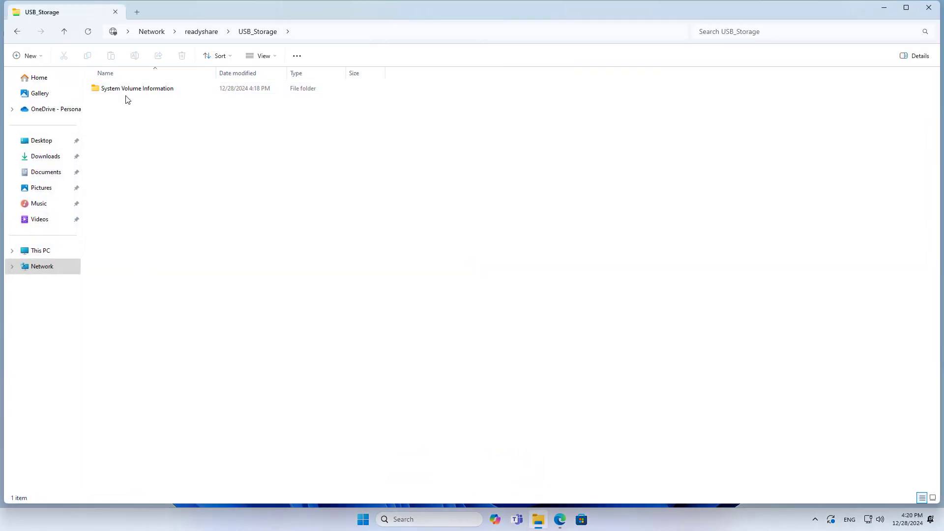
pyautogui.moveTo(211, 13); pyautogui.dragTo(445, 55)
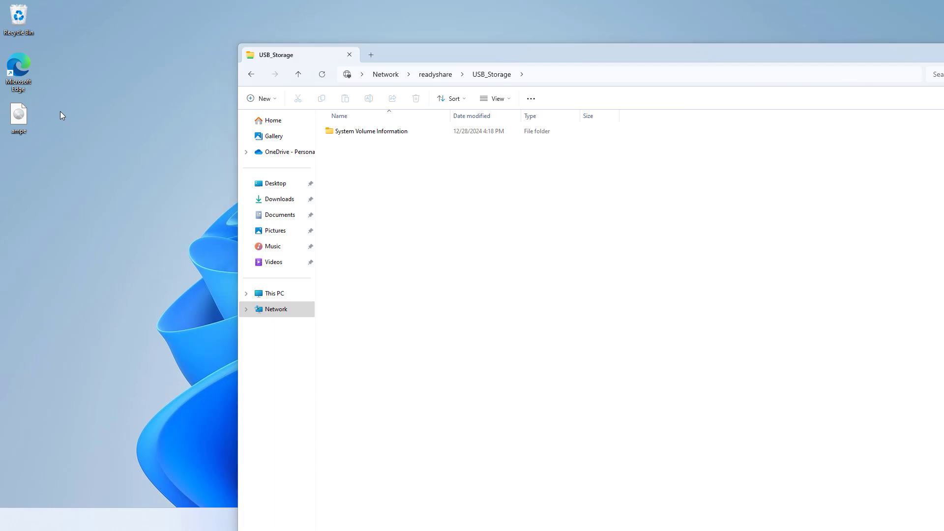
pyautogui.moveTo(29, 124); pyautogui.dragTo(495, 363)
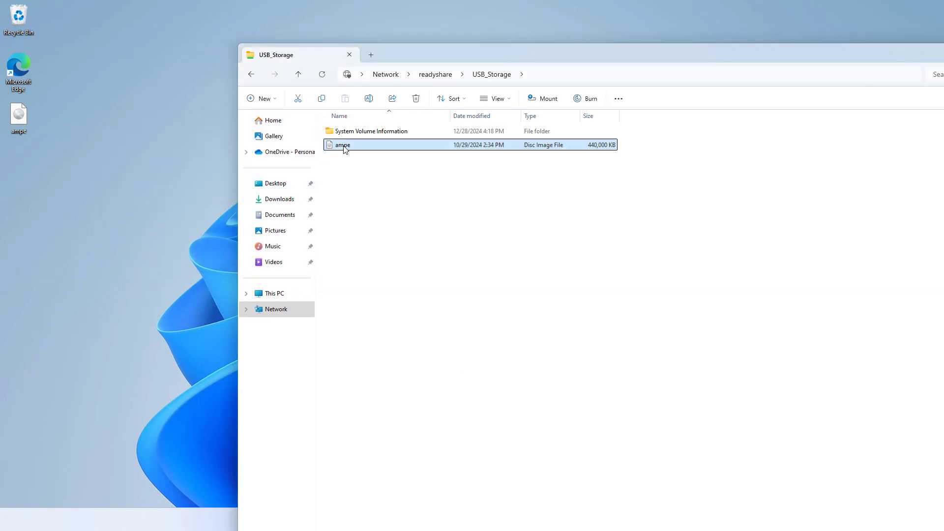
# Step: Create a new text document named 'smb ok' in USB_Storage, then close Explorer
pyautogui.rightClick(367, 199)
pyautogui.moveTo(418, 273)
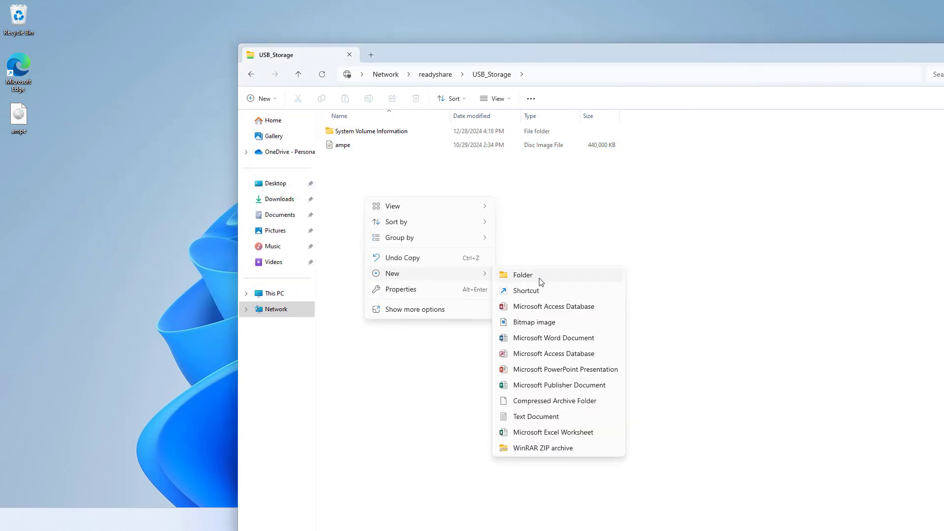
pyautogui.click(537, 417)
pyautogui.write('smb ok')
pyautogui.press('Return')
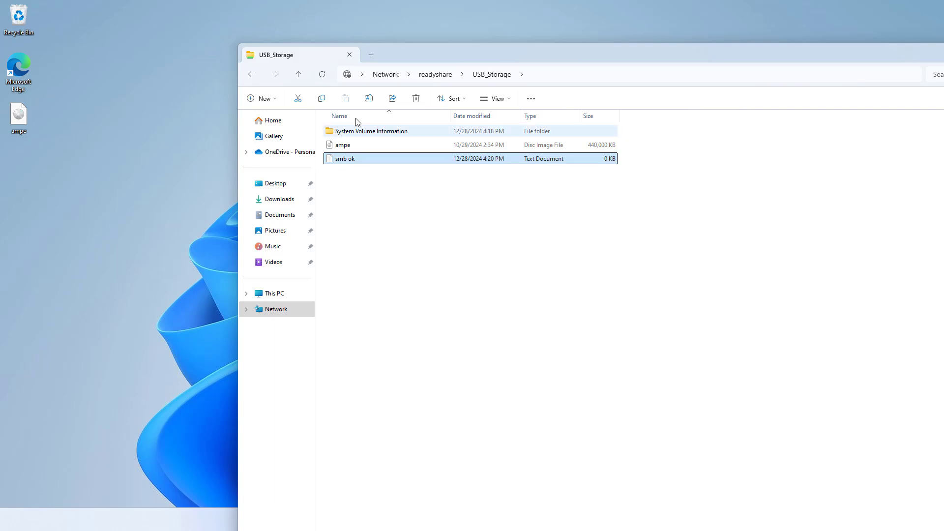
pyautogui.click(350, 55)
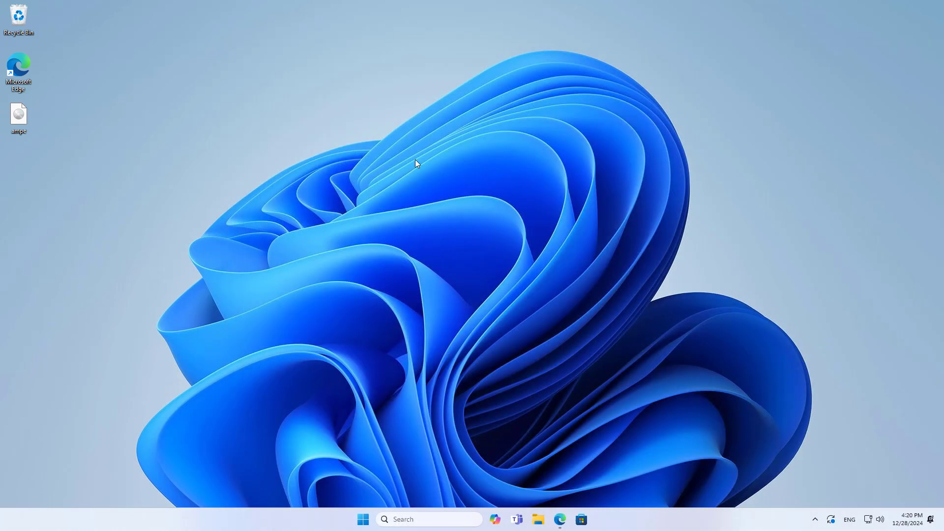
# Step: Set USB_Storage read and write access to admin and apply, dismissing the DLNA notice
pyautogui.click(560, 526)
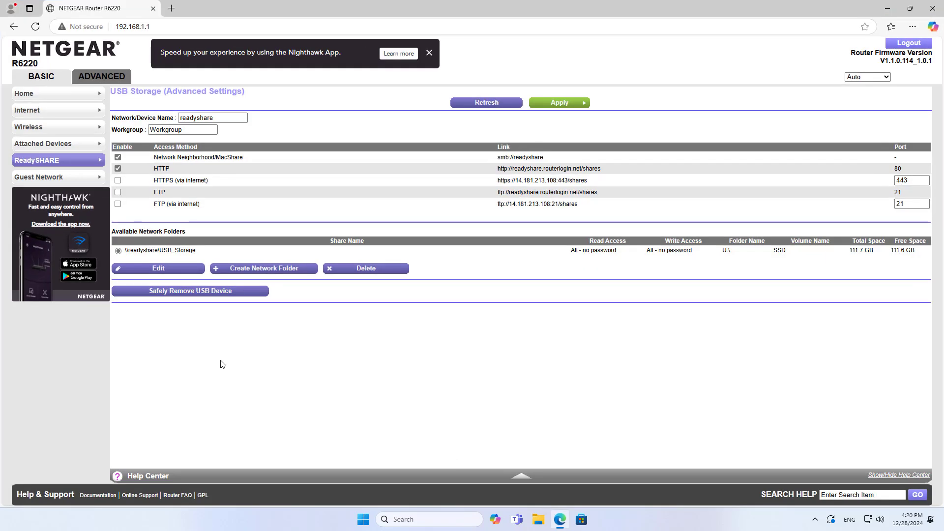
pyautogui.moveTo(127, 251); pyautogui.dragTo(202, 252)
pyautogui.click(150, 270)
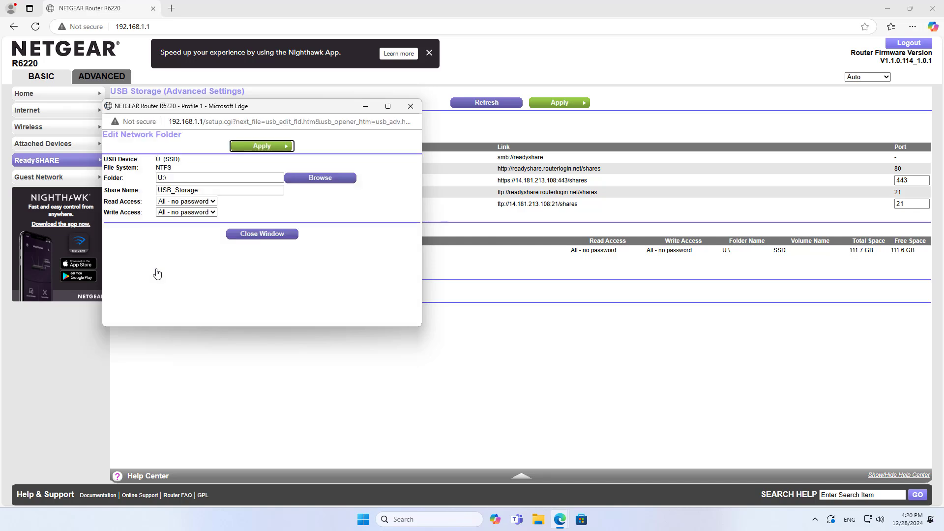
pyautogui.click(169, 202)
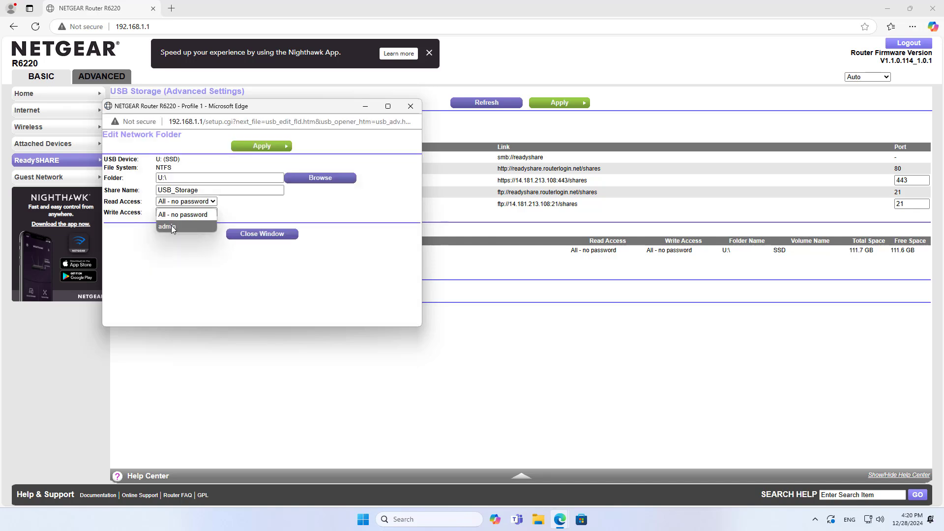
pyautogui.click(172, 225)
pyautogui.click(179, 212)
pyautogui.click(176, 235)
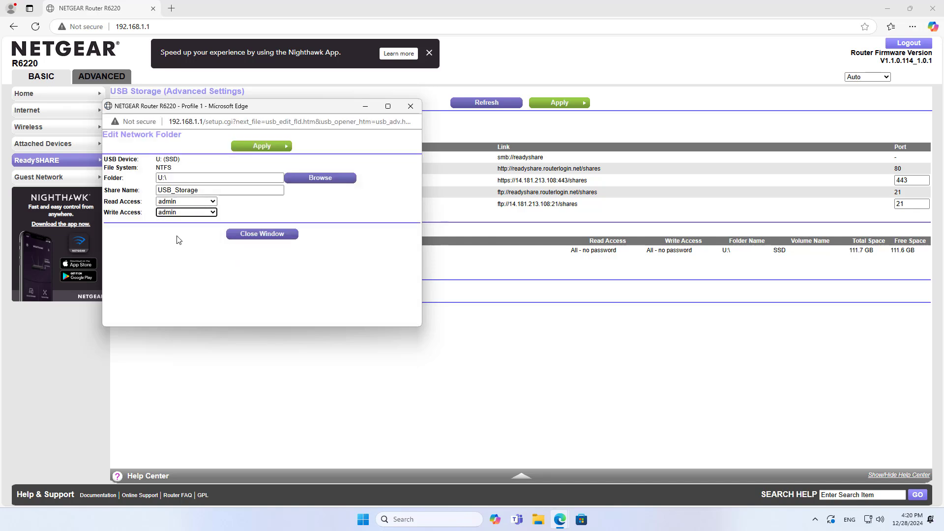
pyautogui.click(259, 147)
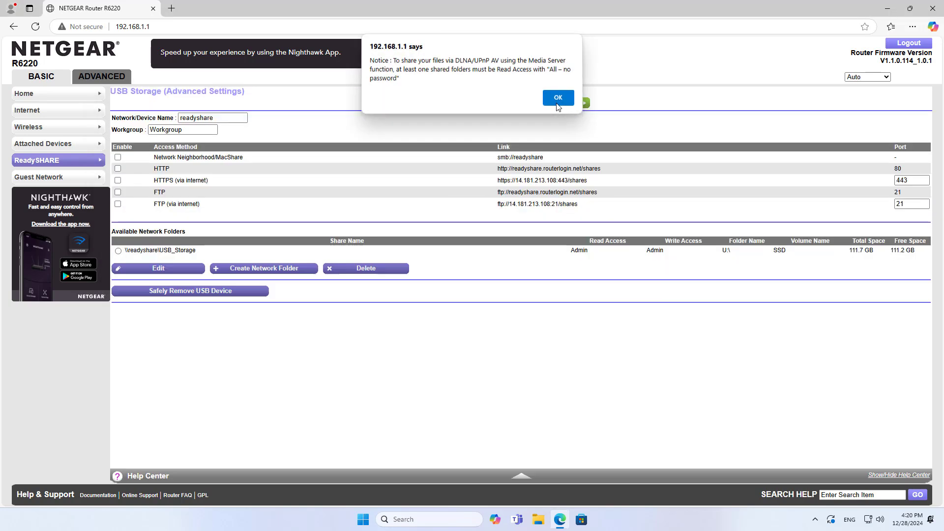
pyautogui.click(551, 103)
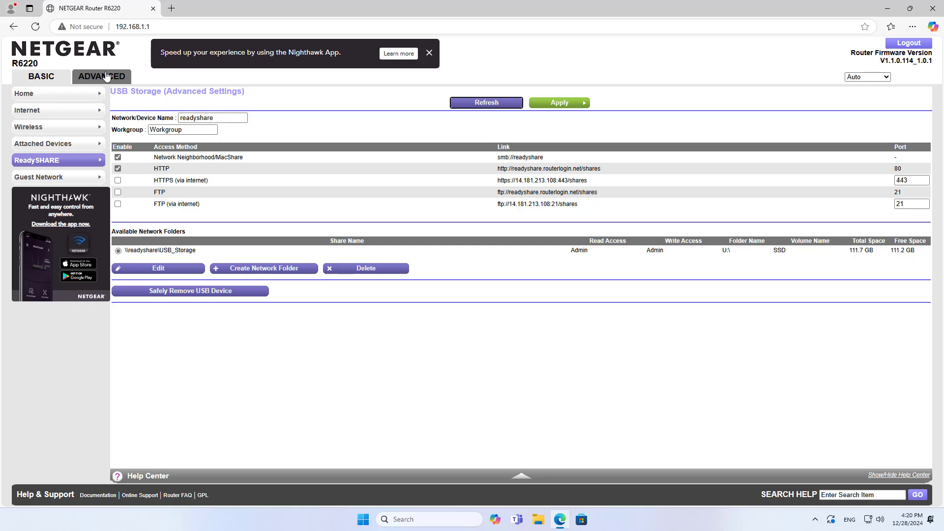
# Step: Open Advanced > Administration > Set Password, view its password fields, then minimize the browser
pyautogui.click(106, 77)
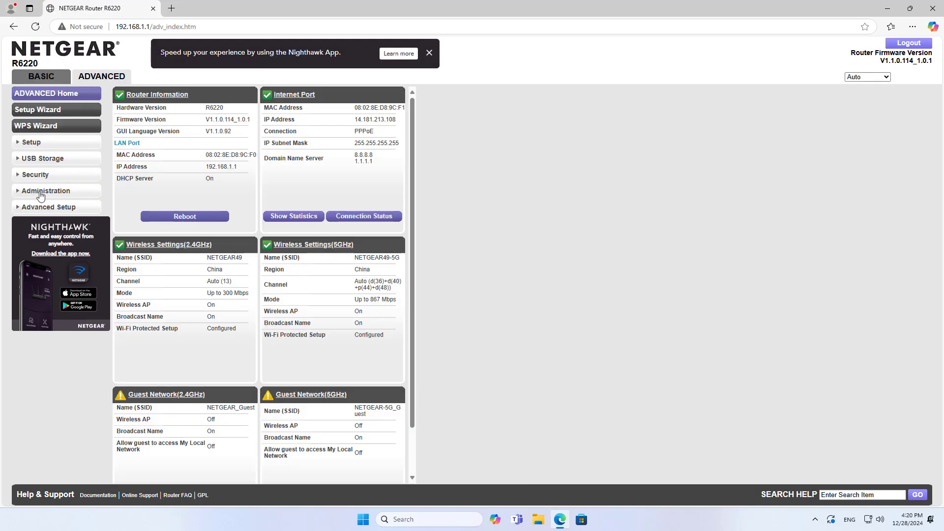
pyautogui.click(41, 193)
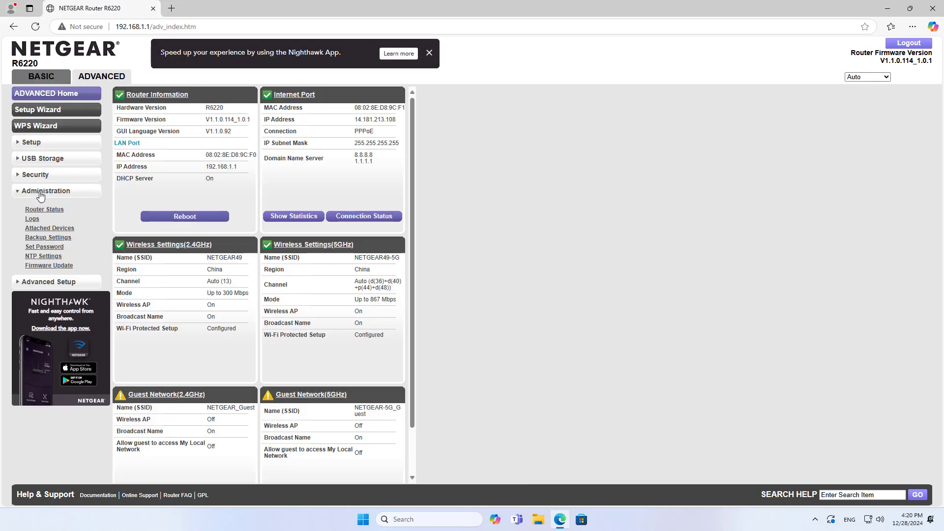
pyautogui.click(43, 248)
pyautogui.click(295, 129)
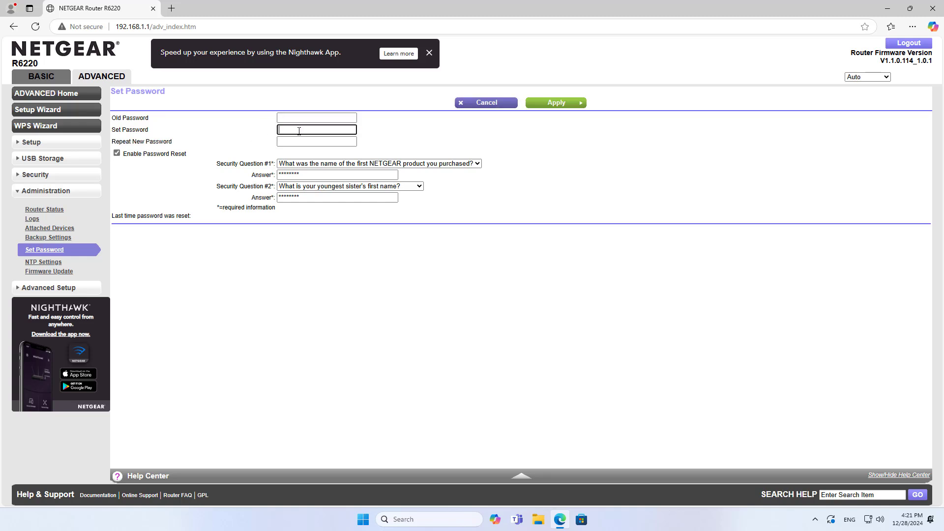
pyautogui.click(299, 142)
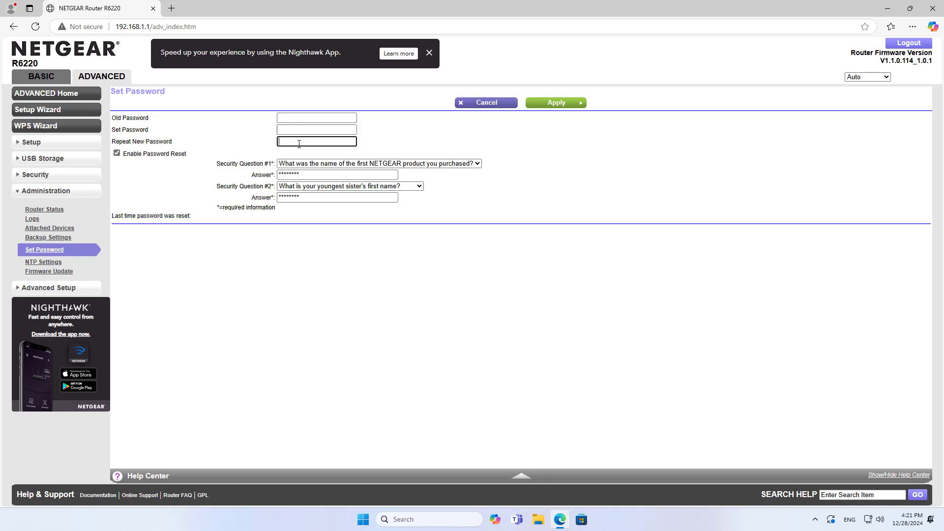
pyautogui.click(887, 9)
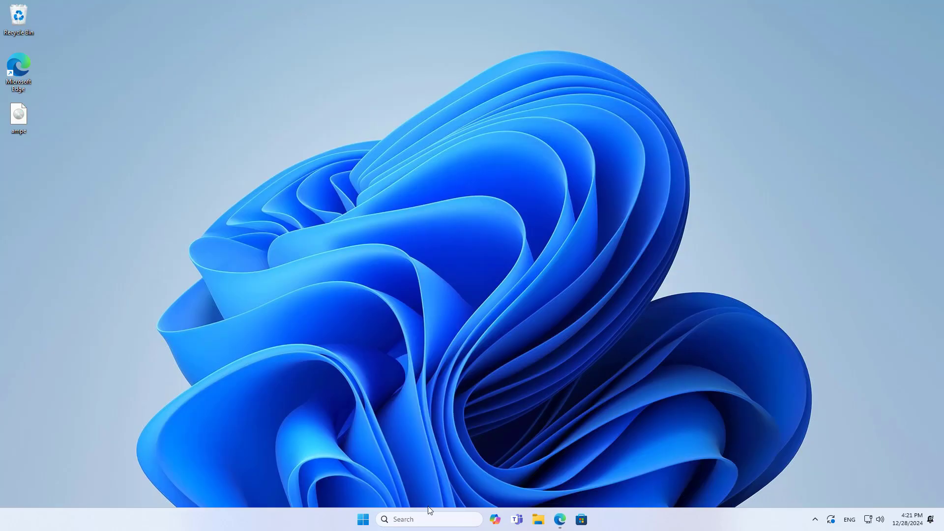
# Step: Run \\readyshare again from the Run dialog
pyautogui.click(427, 519)
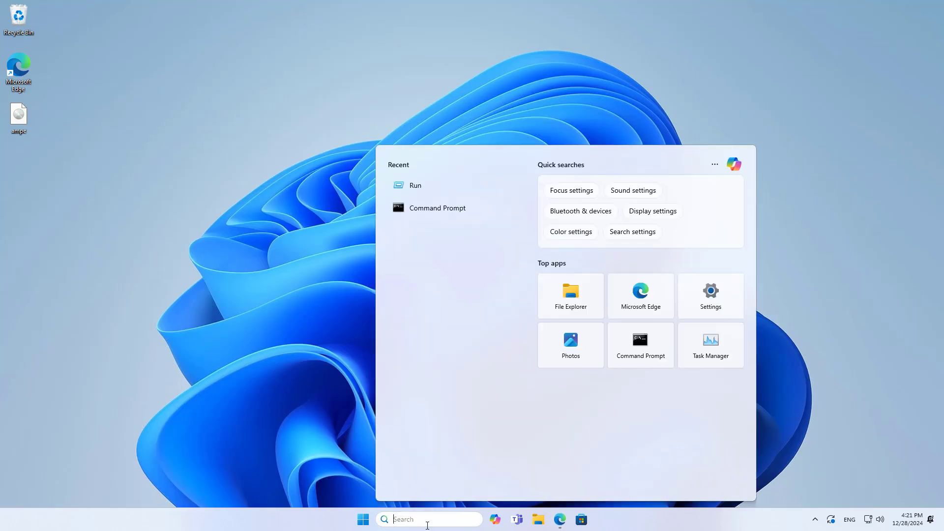
pyautogui.click(432, 194)
pyautogui.moveTo(121, 415); pyautogui.dragTo(446, 185)
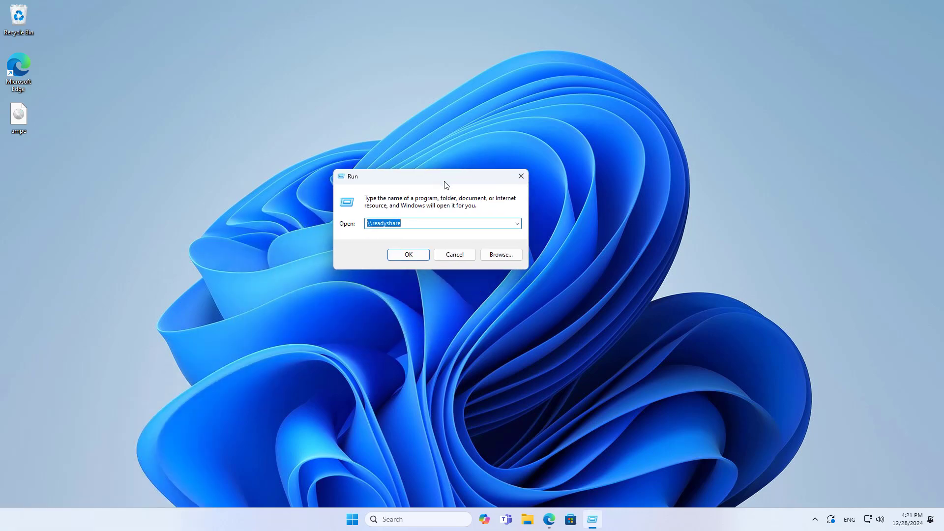
pyautogui.click(420, 259)
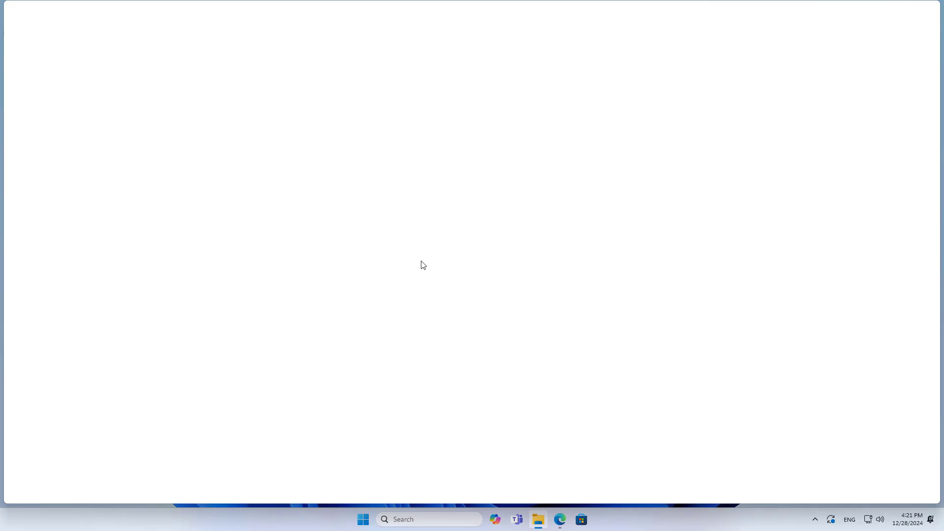
# Step: Sign in to the share with the router's admin user name and password
pyautogui.moveTo(116, 17); pyautogui.dragTo(437, 73)
pyautogui.press('Tab')
pyautogui.write('password')
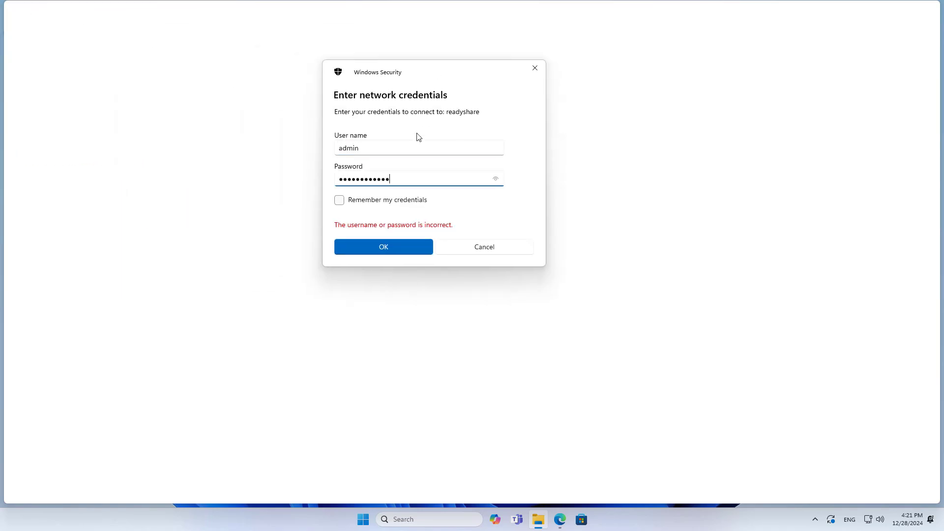
pyautogui.click(415, 142)
pyautogui.doubleClick(425, 178)
pyautogui.click(405, 246)
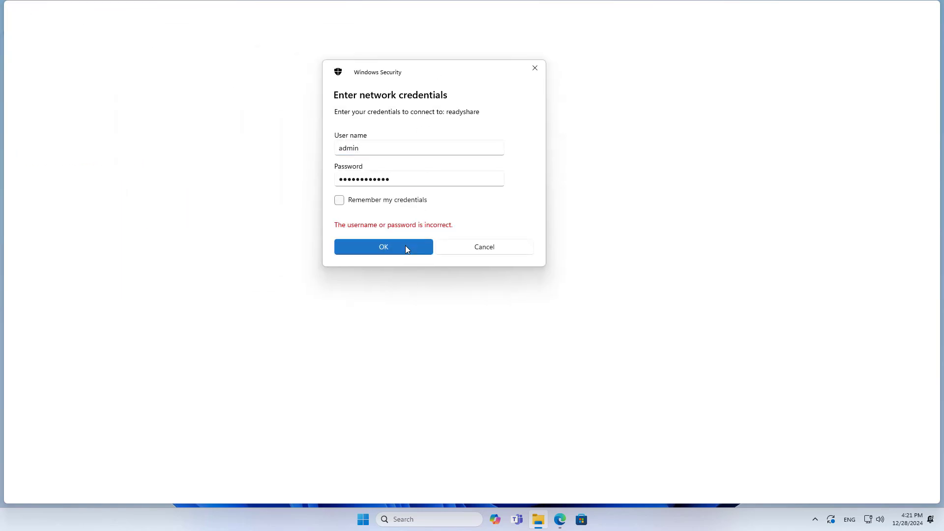
# Step: Open USB_Storage, check that ampe and smb ok are listed, then close Explorer
pyautogui.doubleClick(147, 93)
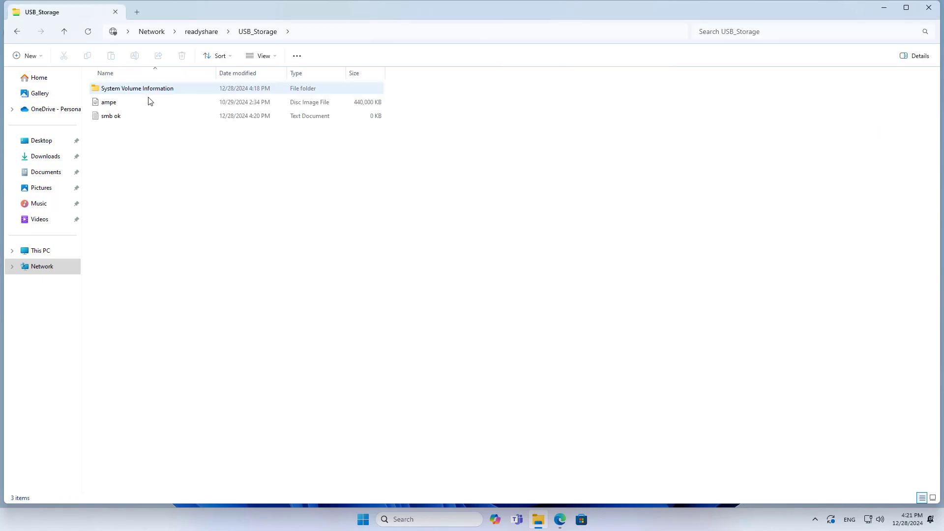
pyautogui.click(144, 104)
pyautogui.click(139, 120)
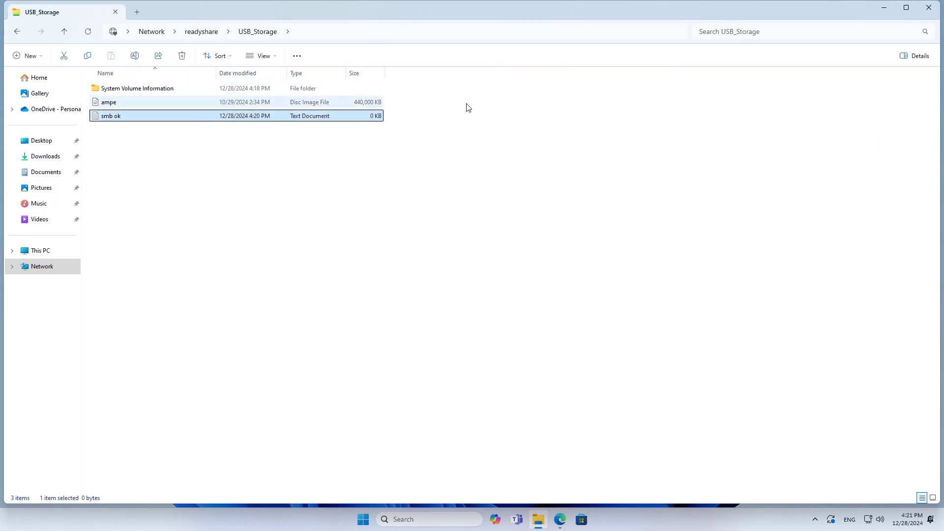
pyautogui.click(929, 8)
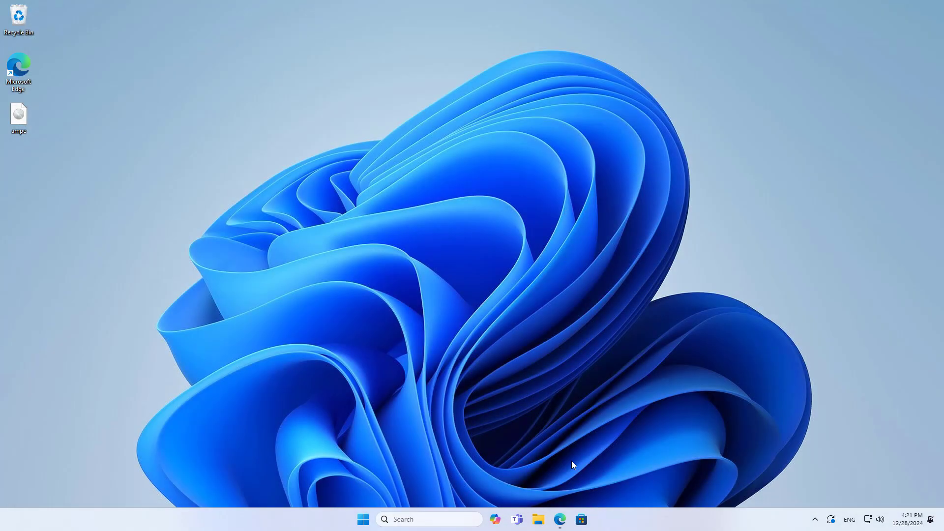
# Step: Open the router's USB Storage Advanced Settings page and dismiss the media server notice
pyautogui.click(561, 519)
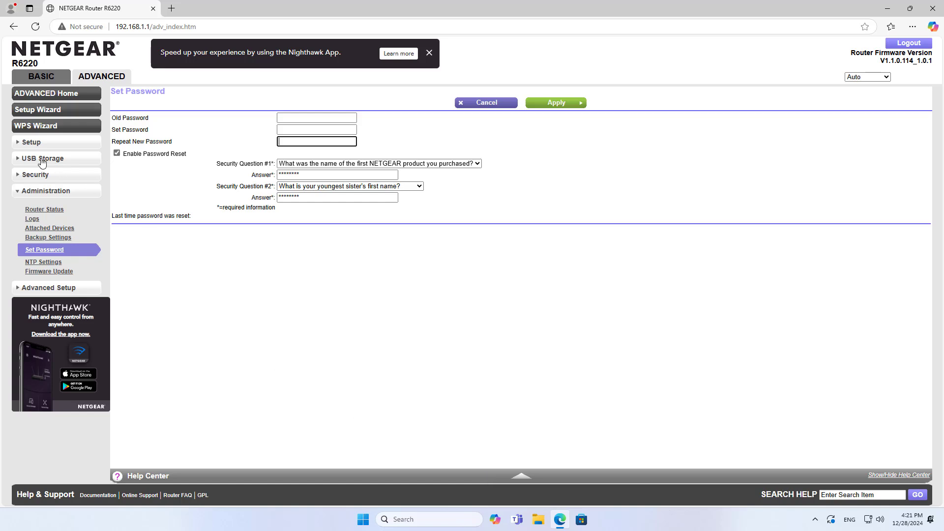
pyautogui.click(101, 77)
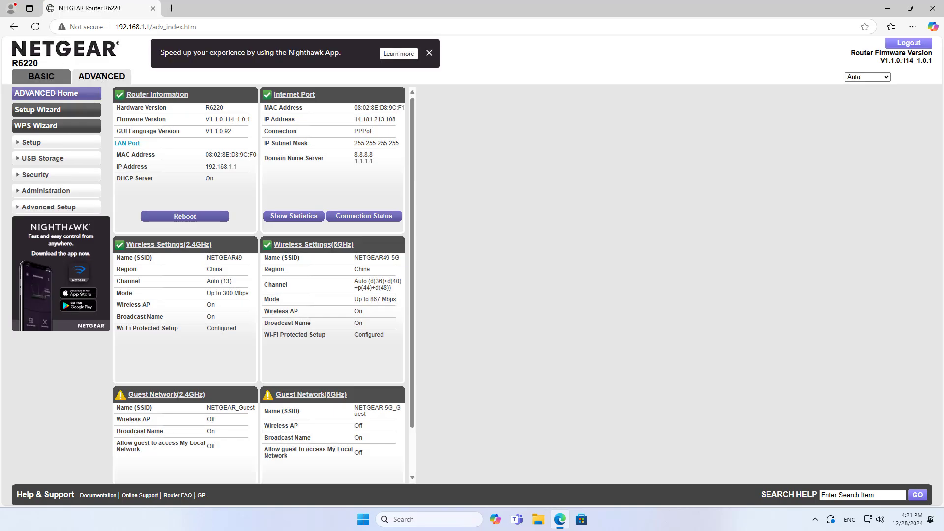
pyautogui.click(38, 161)
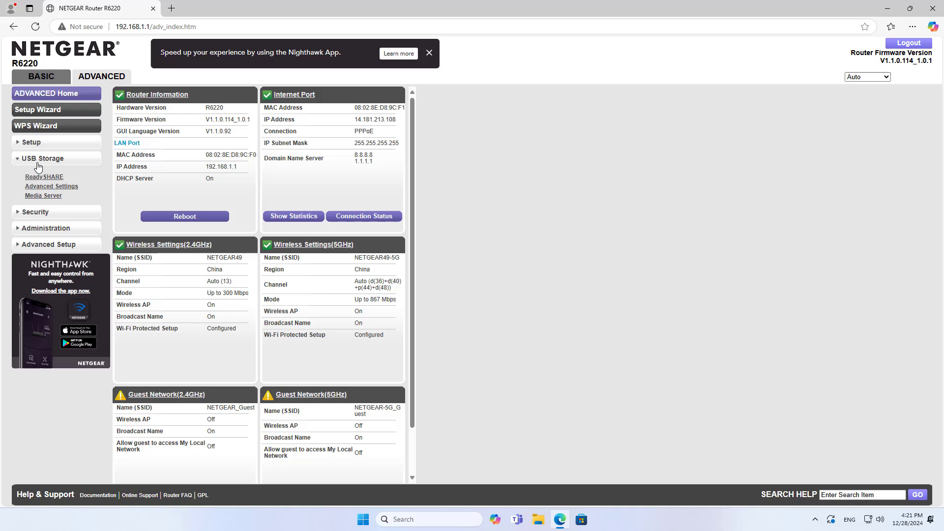
pyautogui.click(41, 187)
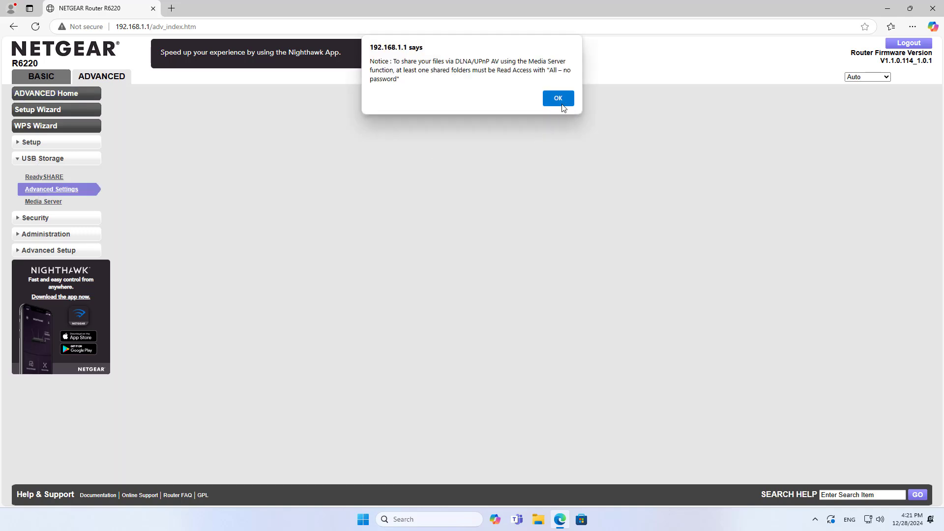
pyautogui.click(561, 100)
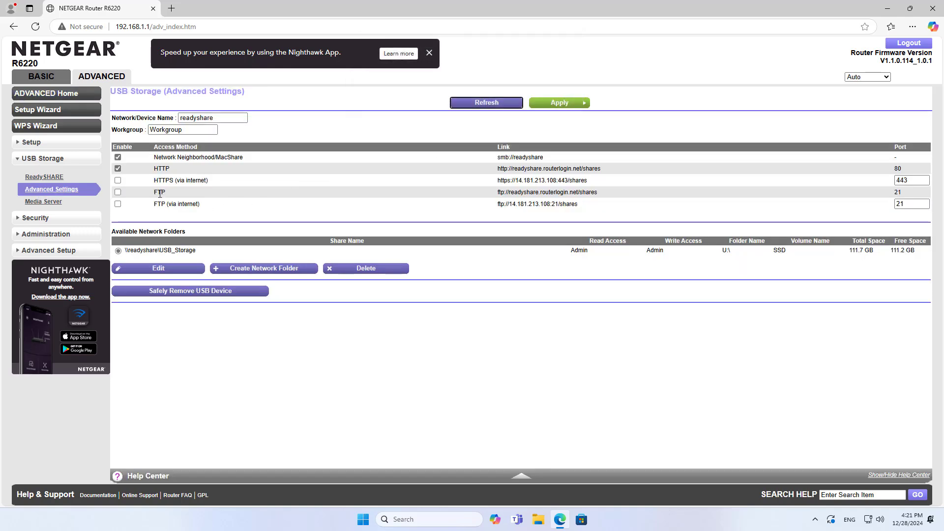
# Step: Enable FTP and FTP (via internet) access for ReadyShare and apply the settings
pyautogui.moveTo(155, 194); pyautogui.dragTo(179, 205)
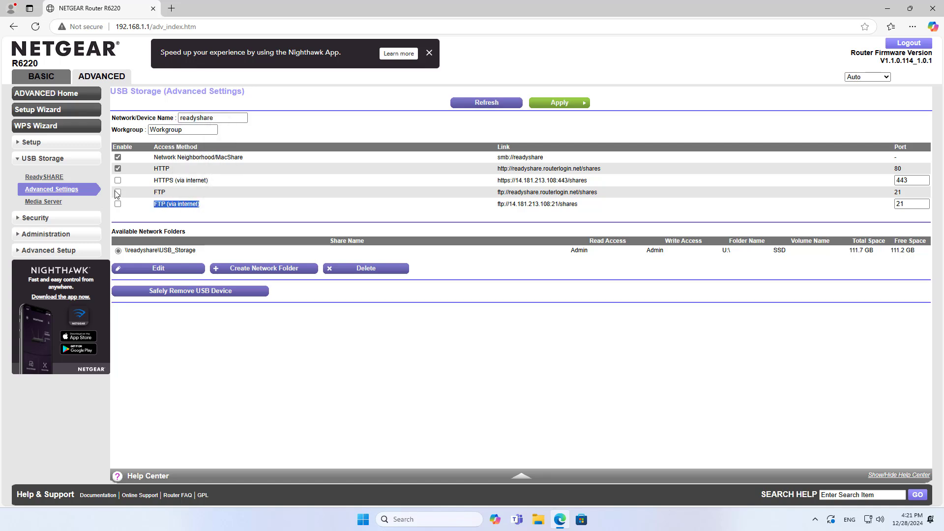
pyautogui.click(556, 105)
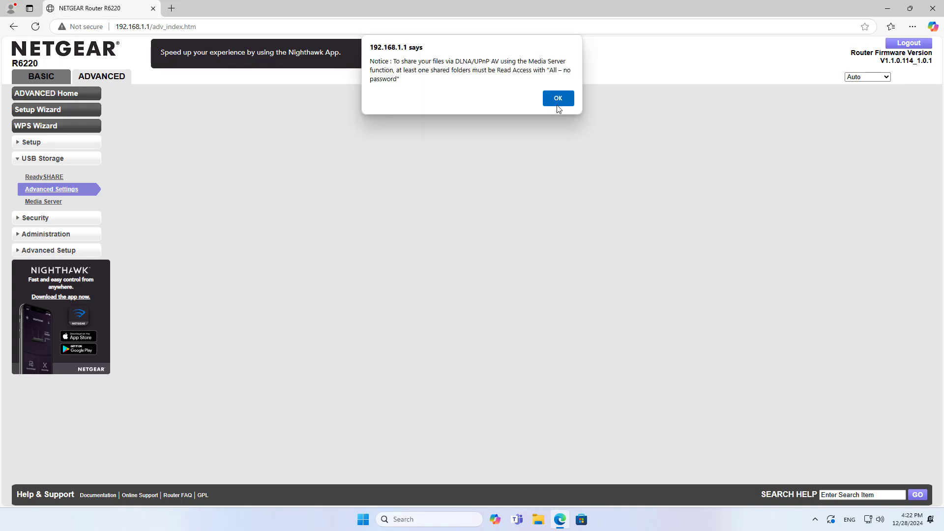
pyautogui.click(560, 100)
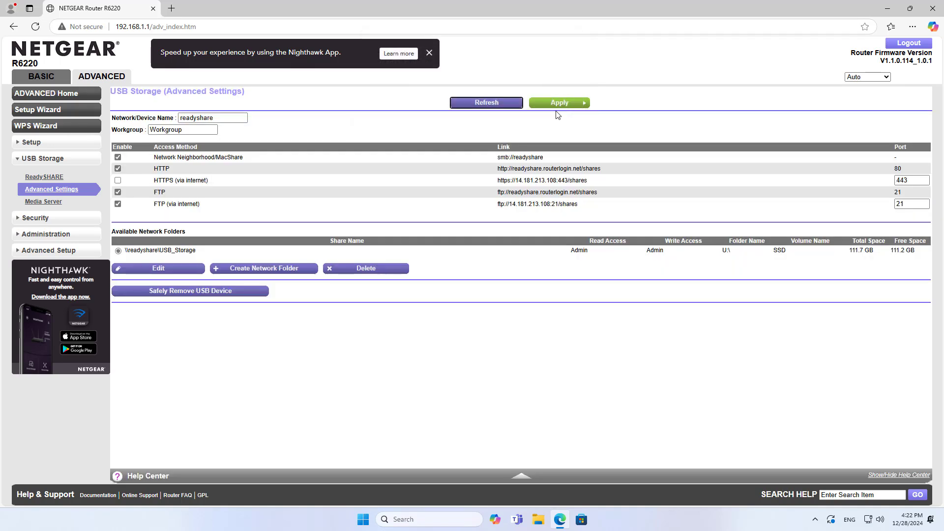
pyautogui.doubleClick(156, 193)
pyautogui.moveTo(154, 203); pyautogui.dragTo(207, 210)
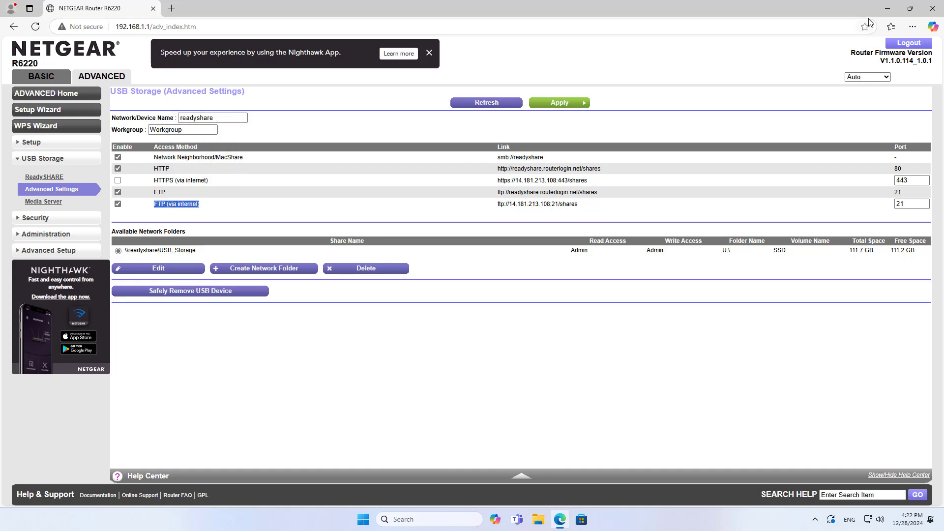
pyautogui.click(888, 8)
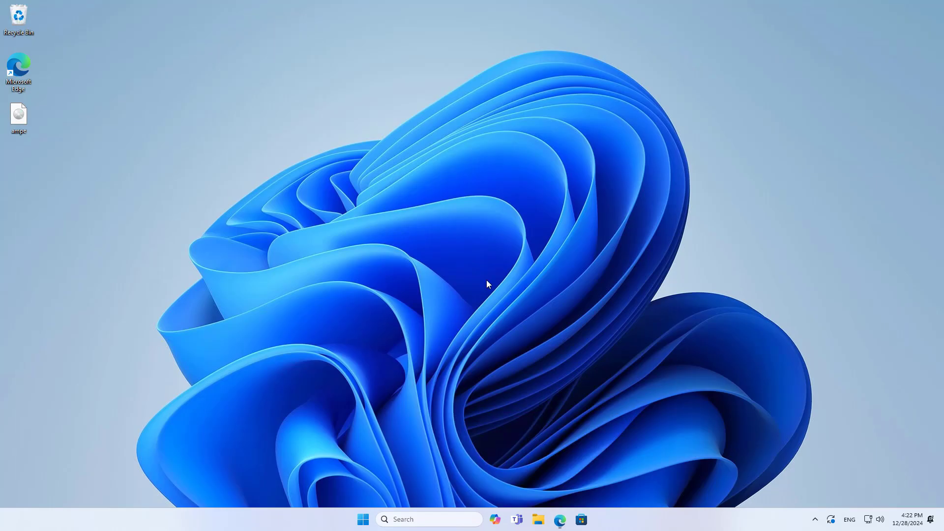
# Step: Log on to the ftp://readyshare server in File Explorer as admin
pyautogui.click(547, 523)
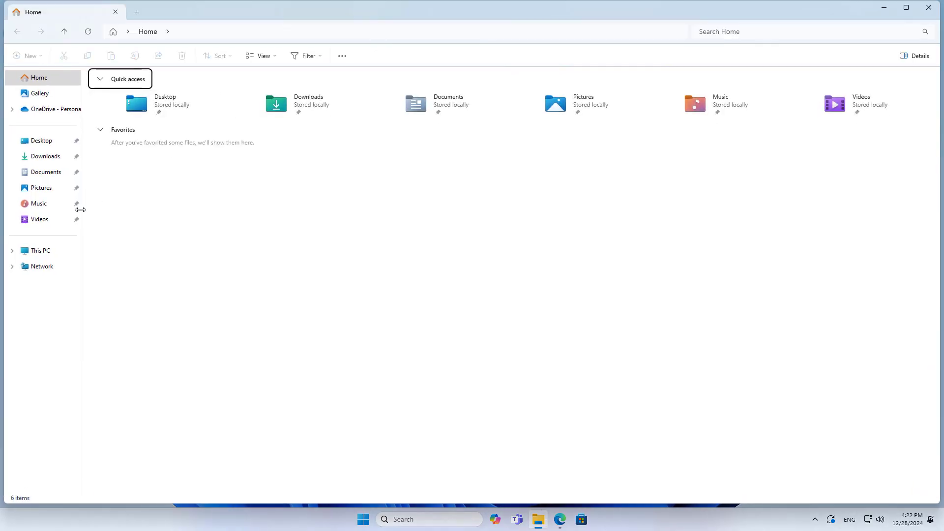
pyautogui.click(54, 250)
pyautogui.click(227, 34)
pyautogui.write('ftp://readyshare')
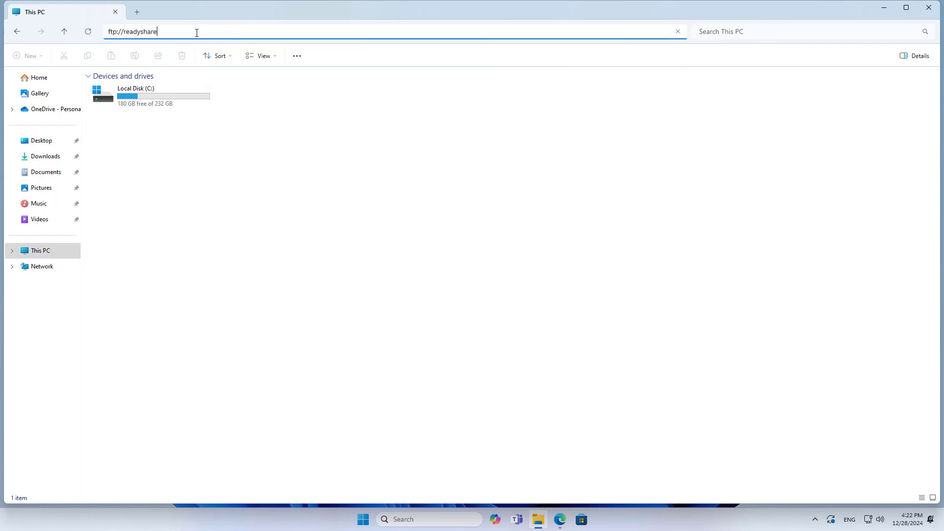
pyautogui.press('Return')
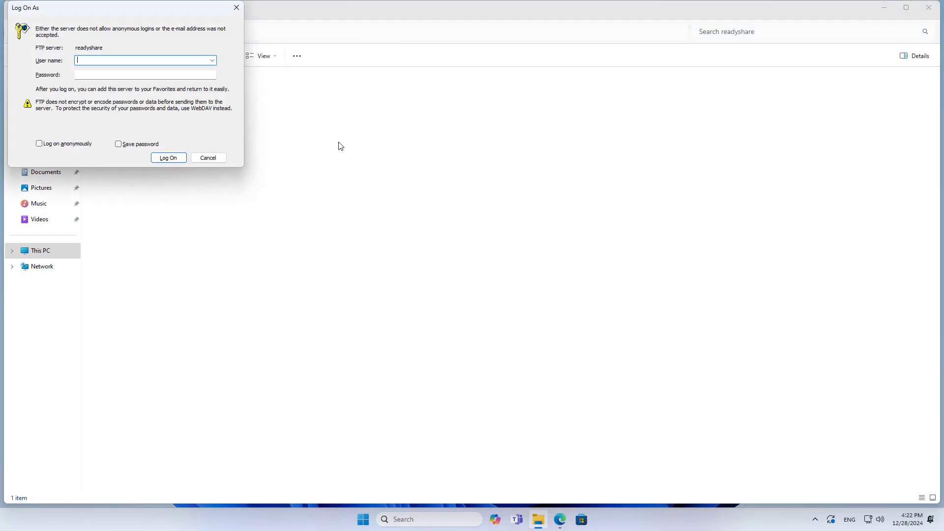
pyautogui.moveTo(158, 10); pyautogui.dragTo(386, 96)
pyautogui.write('a')
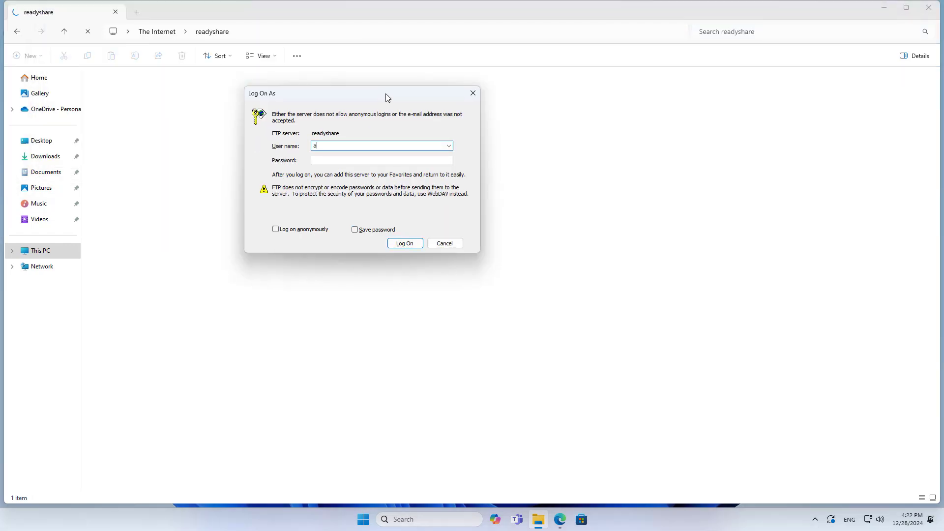
pyautogui.write('dmin')
pyautogui.press('Tab')
pyautogui.press('Return')
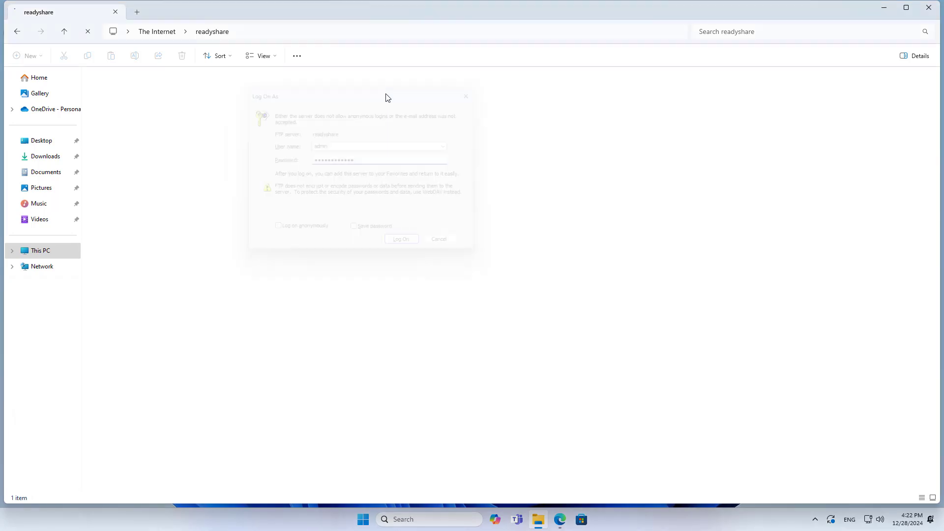
# Step: Open shares > U, listing ampe.iso and smb ok.txt, then start a new tab
pyautogui.click(140, 89)
pyautogui.doubleClick(139, 90)
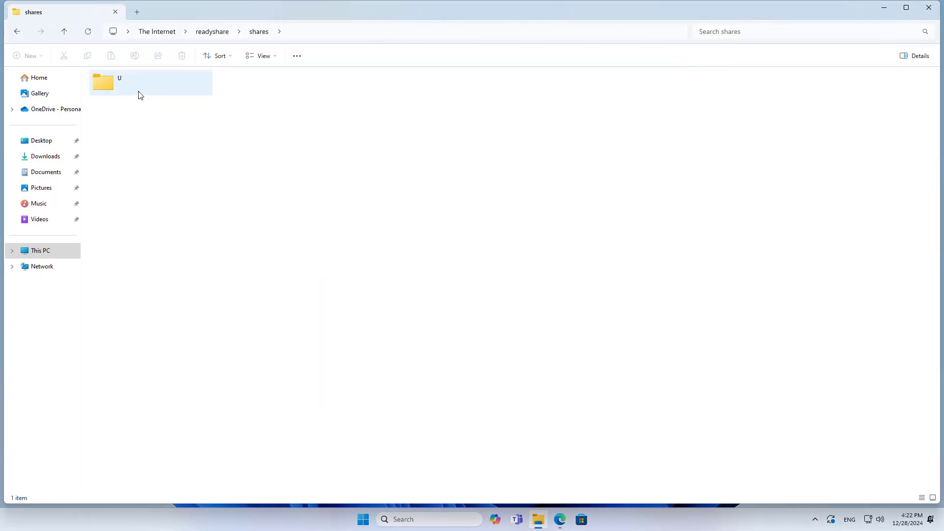
pyautogui.doubleClick(112, 87)
pyautogui.click(380, 92)
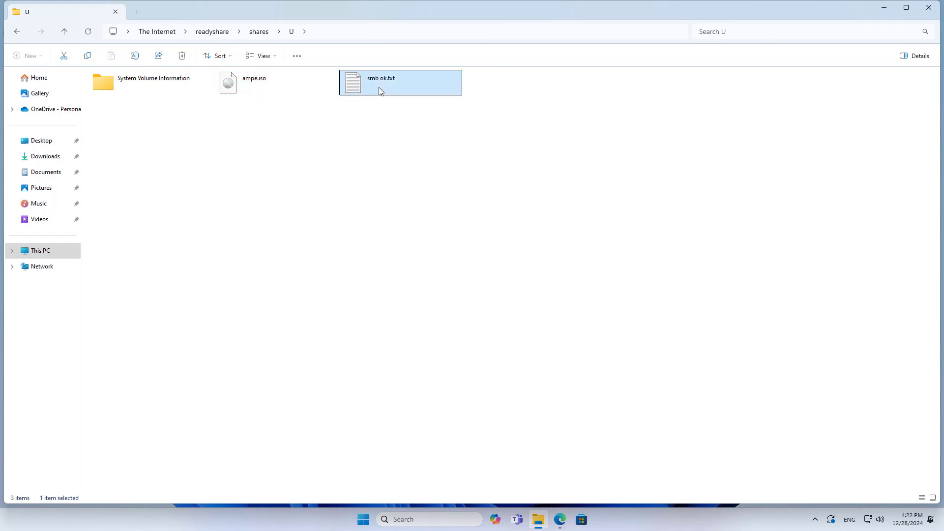
pyautogui.click(138, 14)
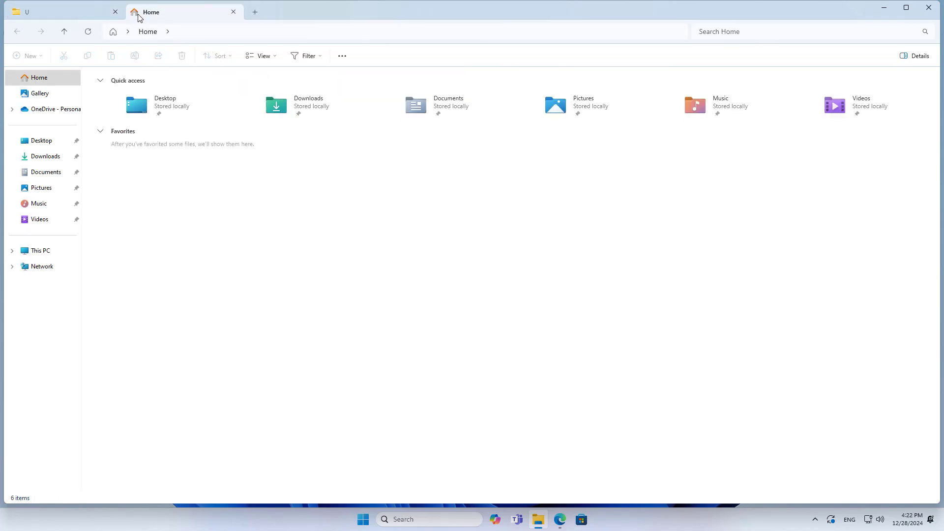
# Step: Copy the ftp://14.181.213.108:21/shares link and ready Explorer's This PC address bar for editing
pyautogui.click(561, 519)
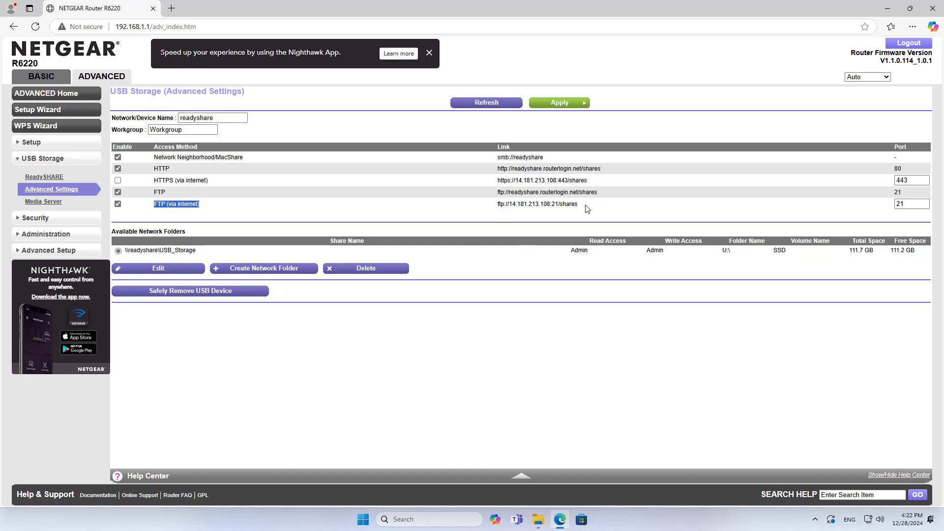
pyautogui.moveTo(586, 204); pyautogui.dragTo(497, 207)
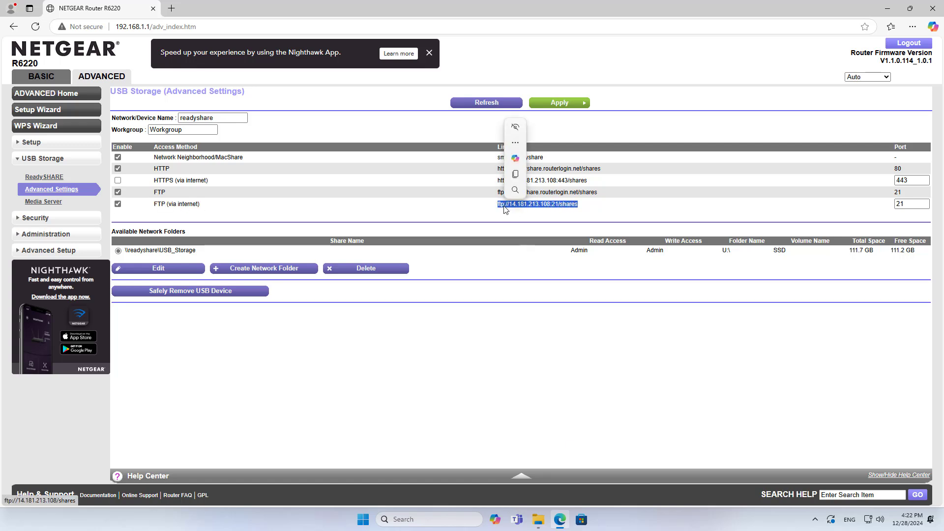
pyautogui.click(515, 174)
pyautogui.hotkey('alt', 'Tab')
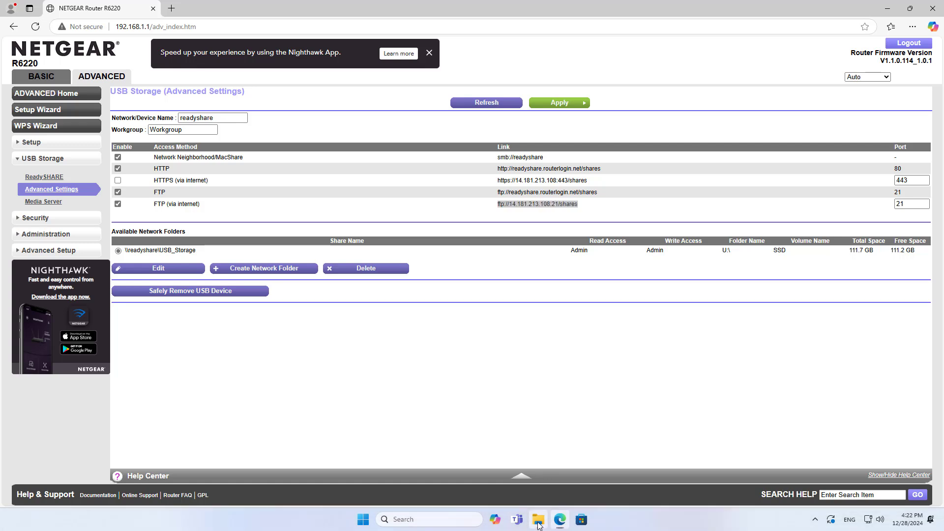
pyautogui.click(44, 251)
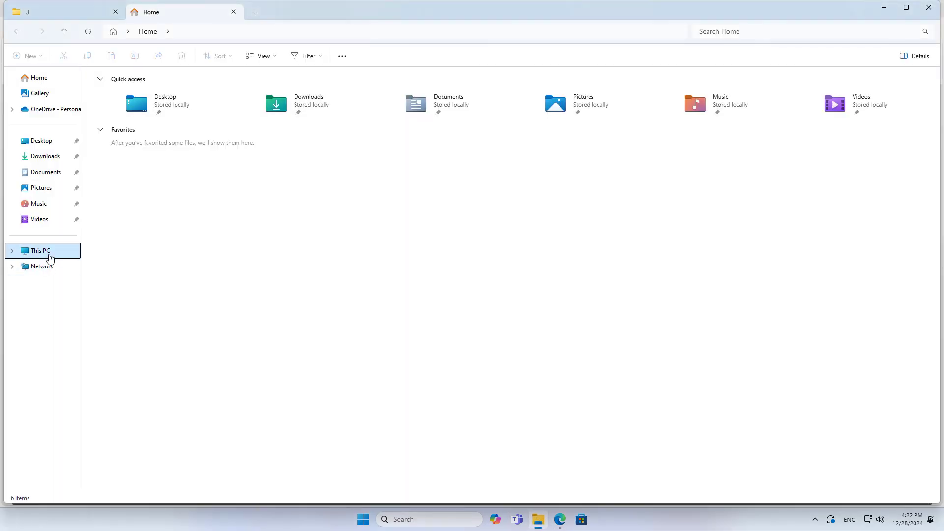
pyautogui.click(224, 33)
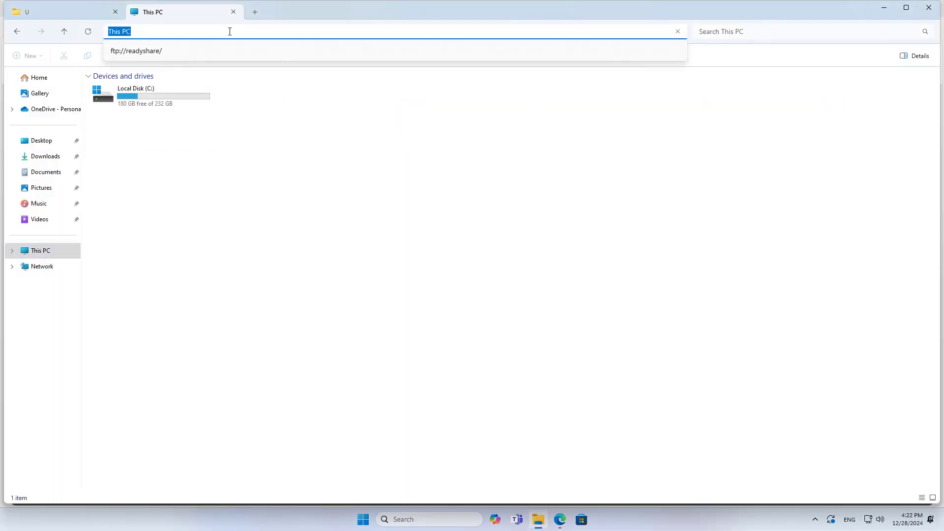
pyautogui.hotkey('ctrl', 'v')
pyautogui.moveTo(202, 32); pyautogui.dragTo(97, 33)
pyautogui.press('Return')
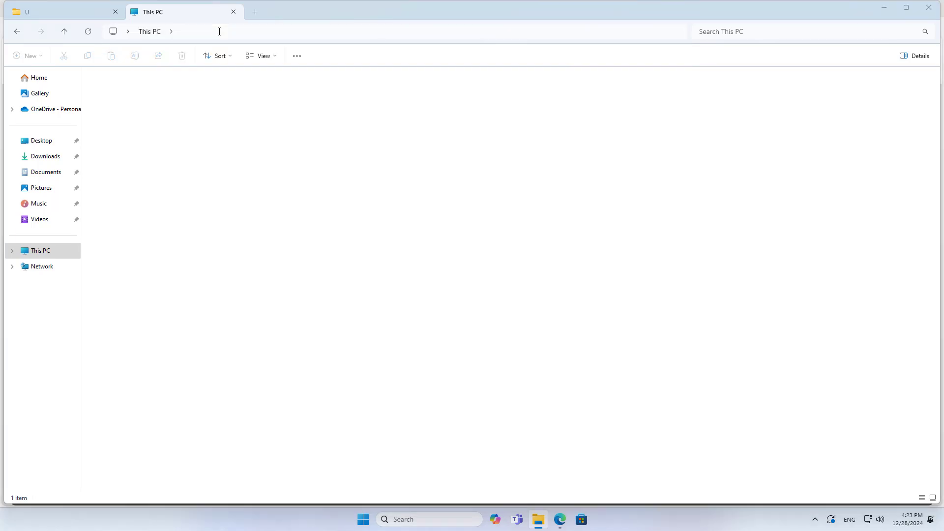
pyautogui.write('admin')
pyautogui.press('Tab')
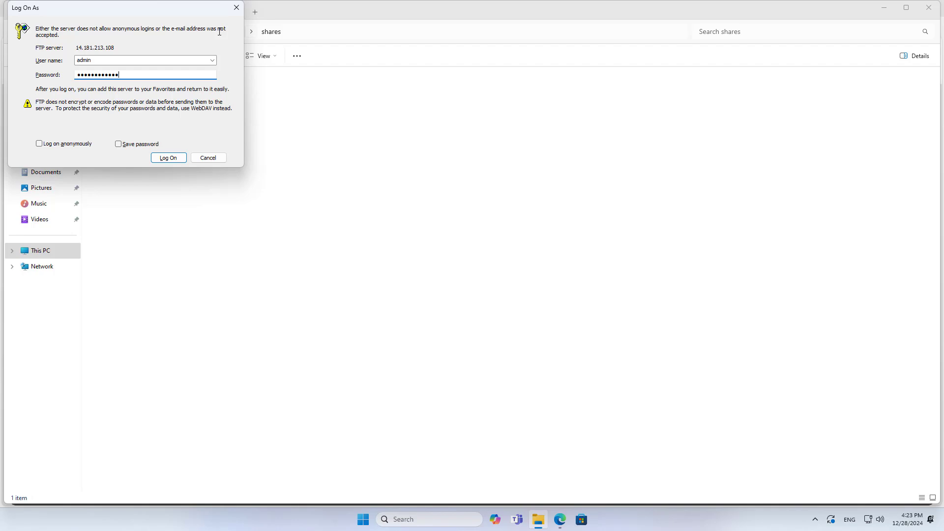
pyautogui.press('Return')
pyautogui.doubleClick(133, 80)
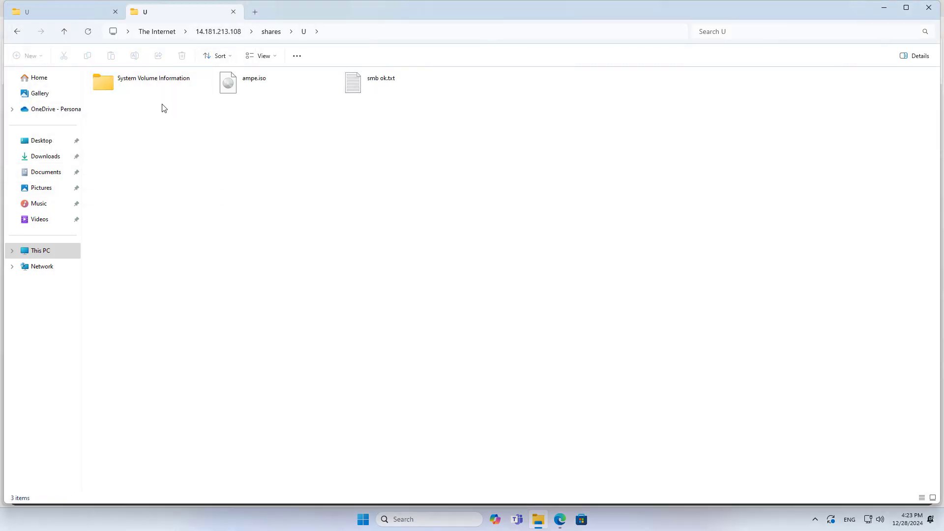
pyautogui.click(294, 90)
pyautogui.click(367, 95)
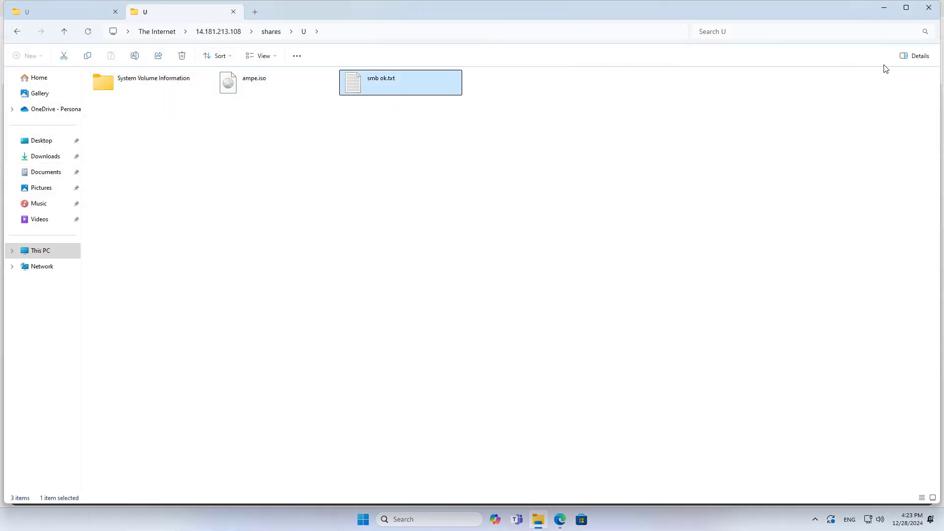
pyautogui.click(884, 7)
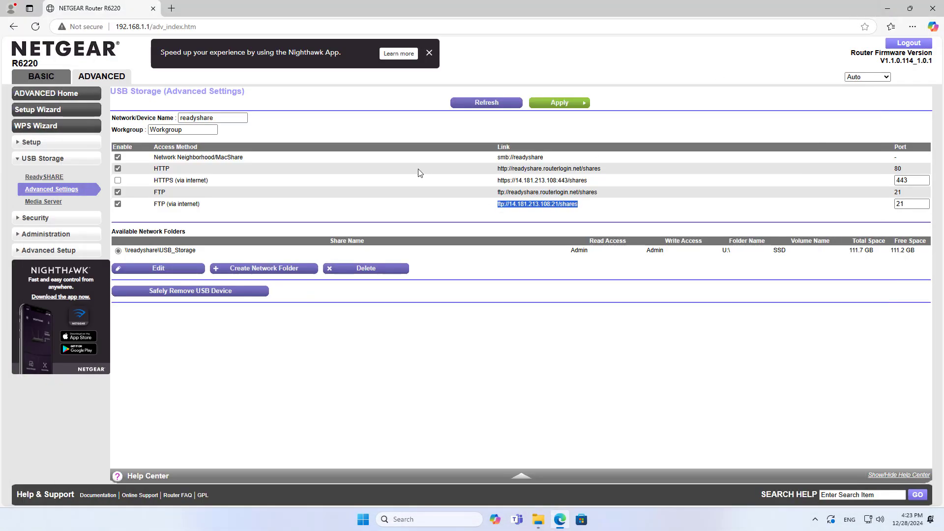
pyautogui.click(50, 250)
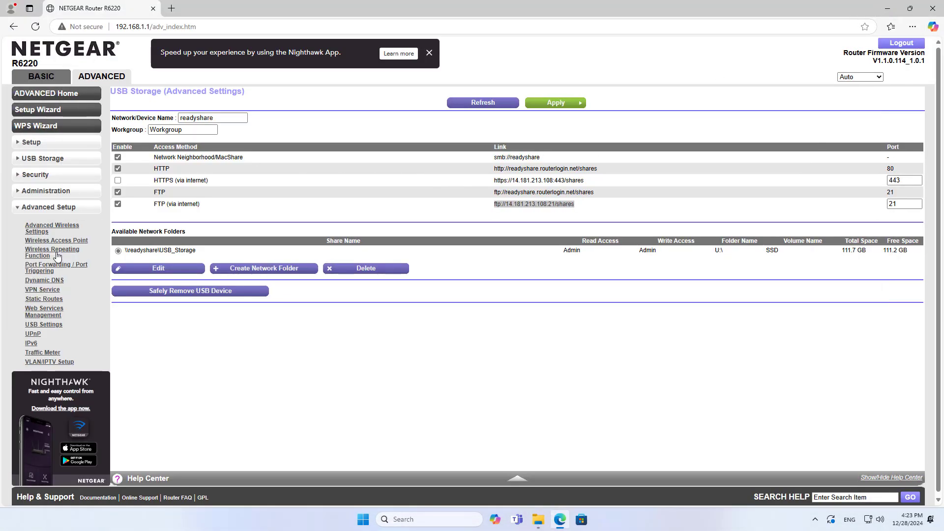
pyautogui.click(50, 283)
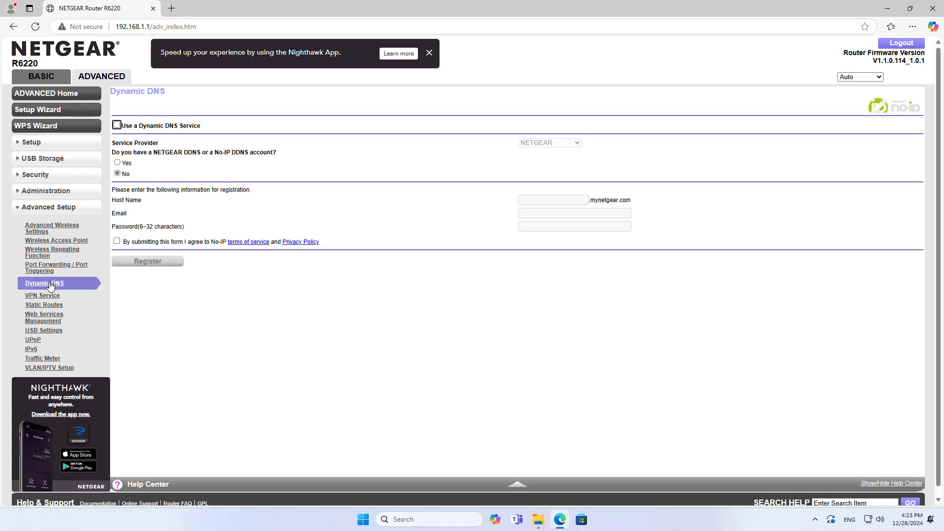
pyautogui.click(118, 126)
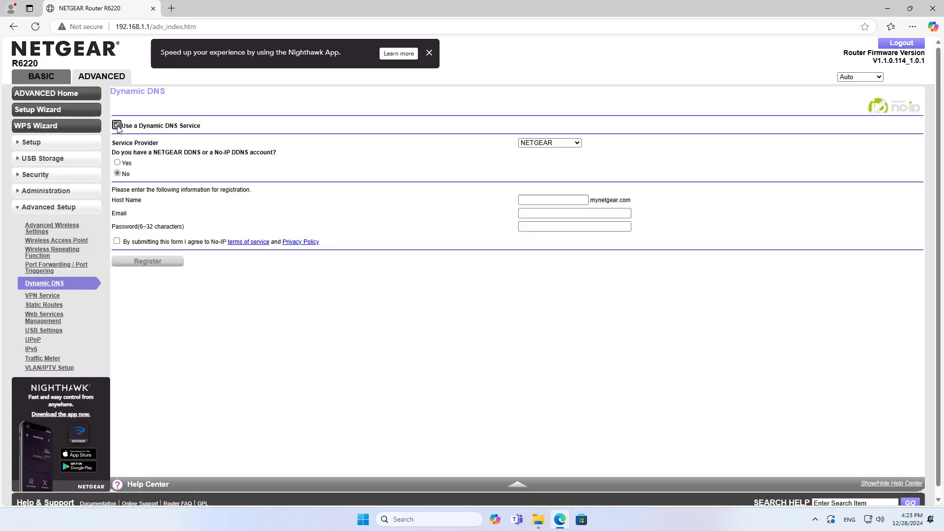
pyautogui.click(547, 145)
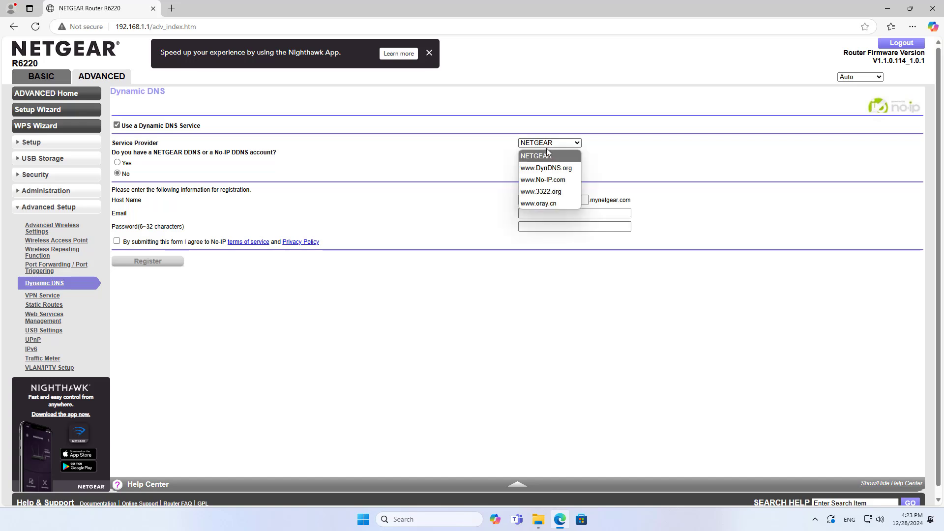
pyautogui.click(545, 180)
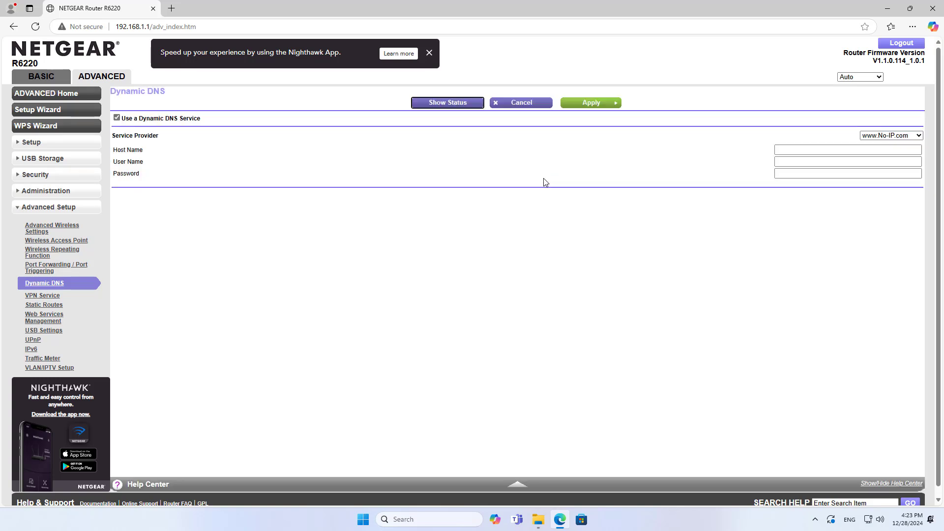
pyautogui.click(812, 161)
pyautogui.click(798, 175)
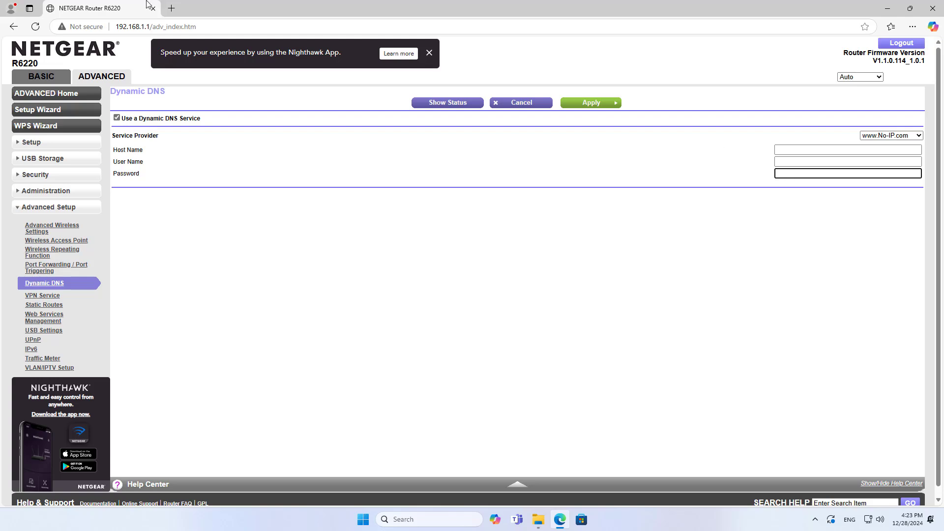
pyautogui.click(172, 9)
# Step: Search Google for 'no ip' and sign in to noip.com with the saved login, declining password saving
pyautogui.write('google.com')
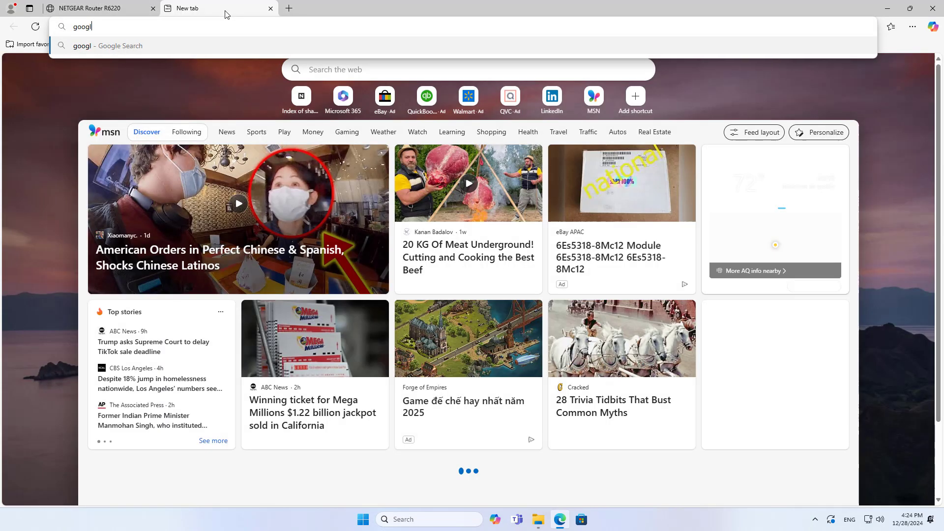
pyautogui.press('Return')
pyautogui.write('no ip')
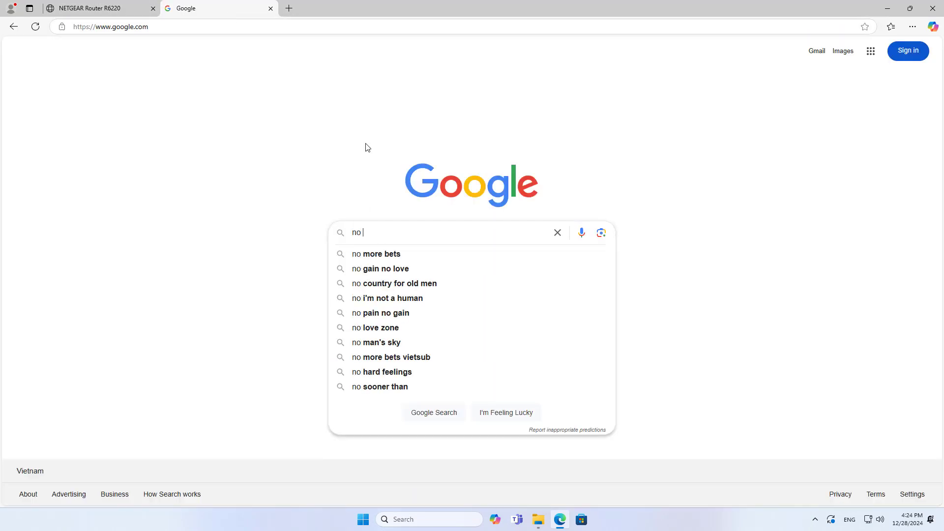
pyautogui.press('Return')
pyautogui.click(234, 146)
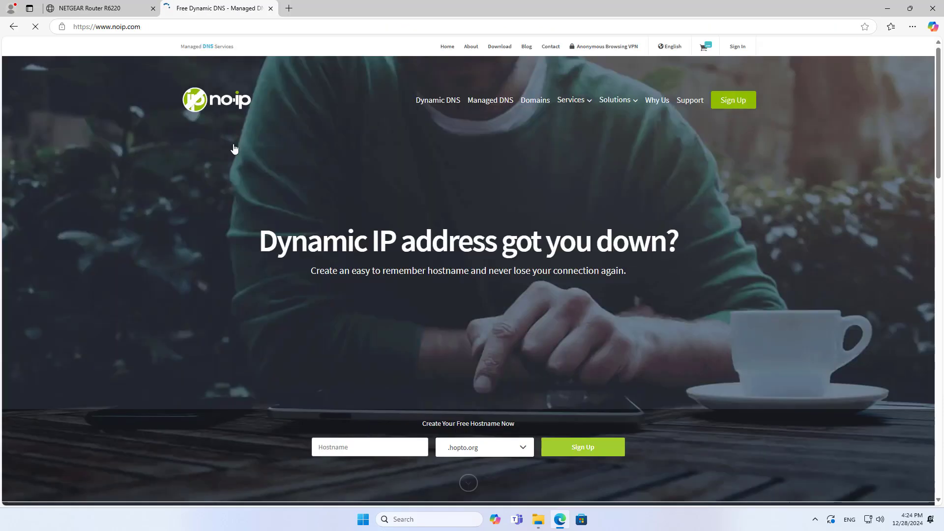
pyautogui.click(738, 49)
pyautogui.click(390, 206)
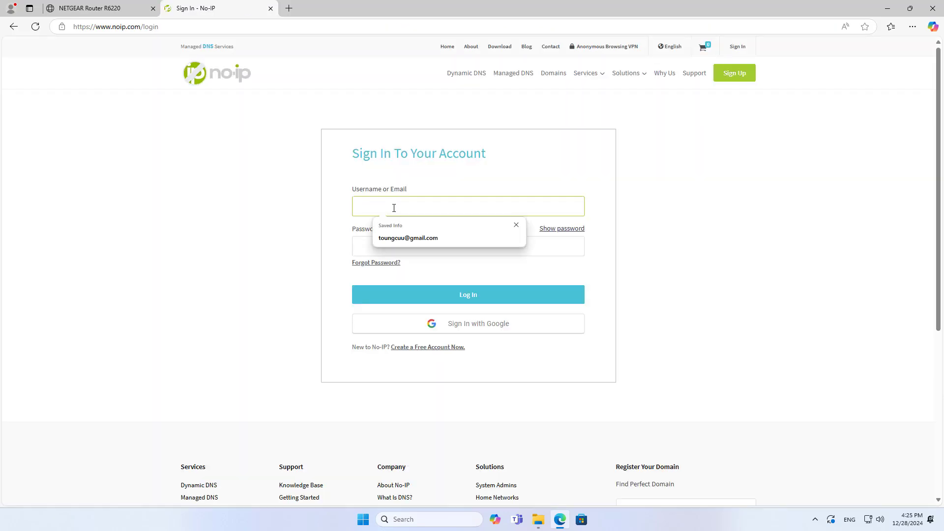
pyautogui.click(422, 246)
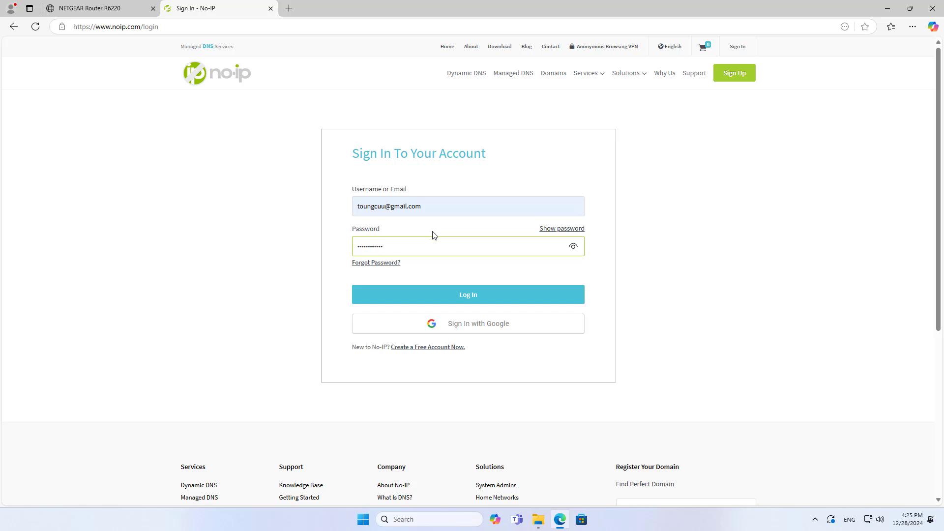
pyautogui.click(457, 297)
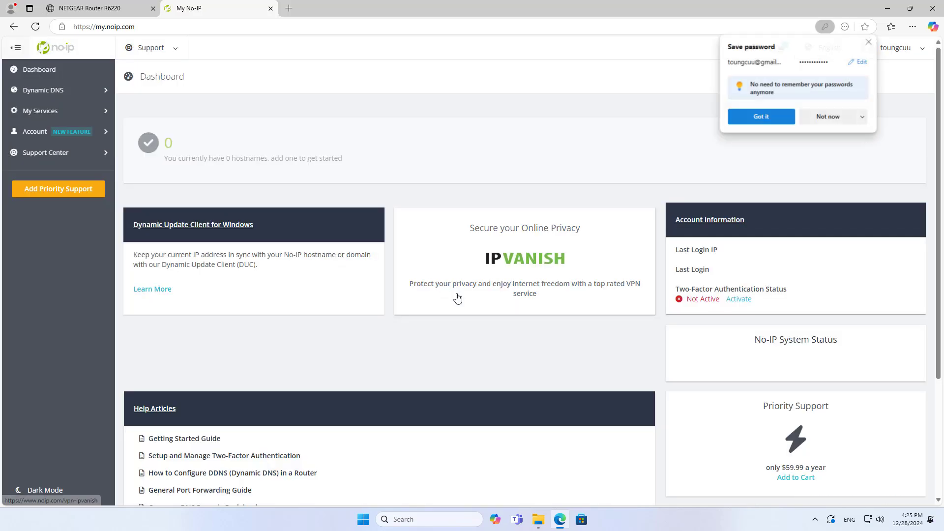
pyautogui.click(864, 118)
pyautogui.click(858, 152)
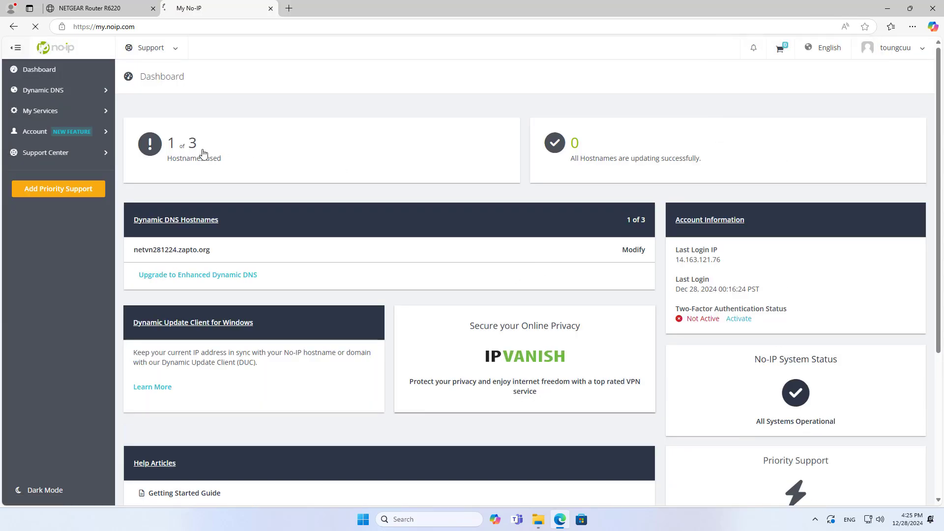
# Step: Copy the hostname netvn281224.zapto.org from the No-IP Hostnames list
pyautogui.click(204, 153)
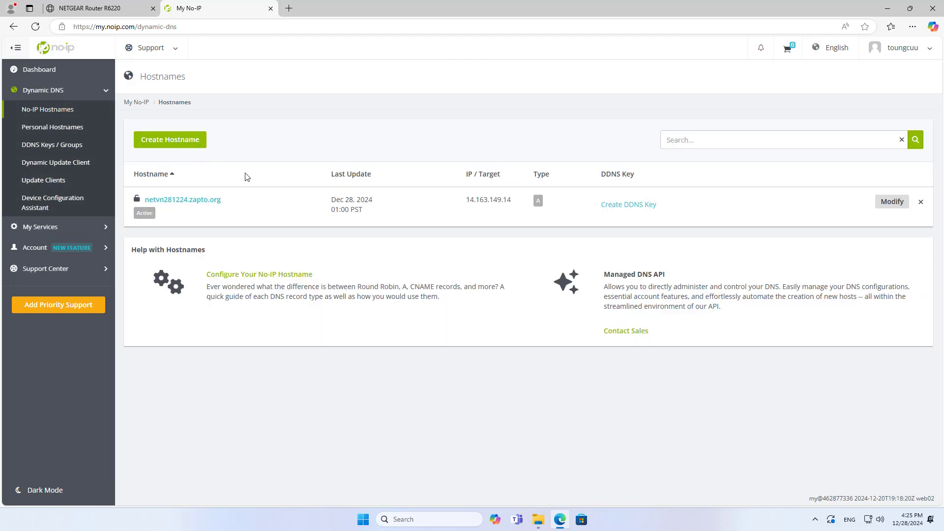
pyautogui.moveTo(201, 207); pyautogui.dragTo(147, 204)
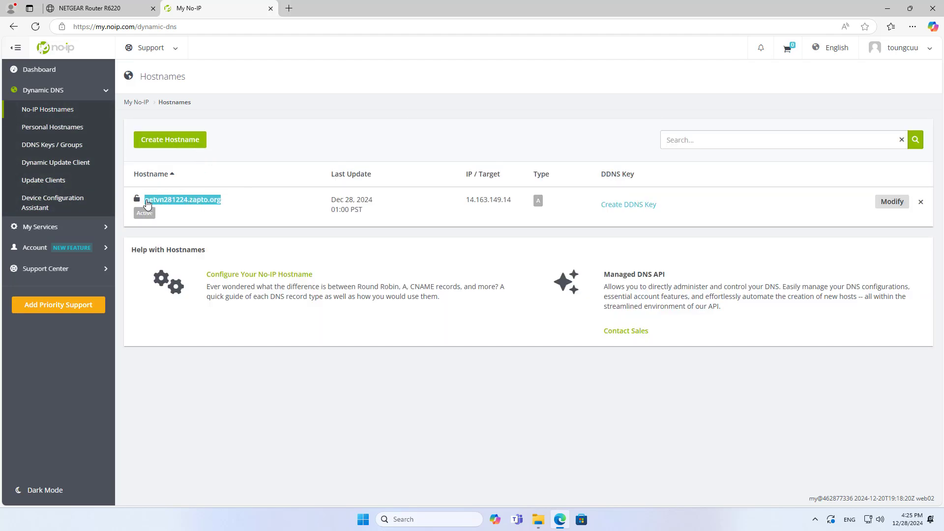
pyautogui.click(165, 170)
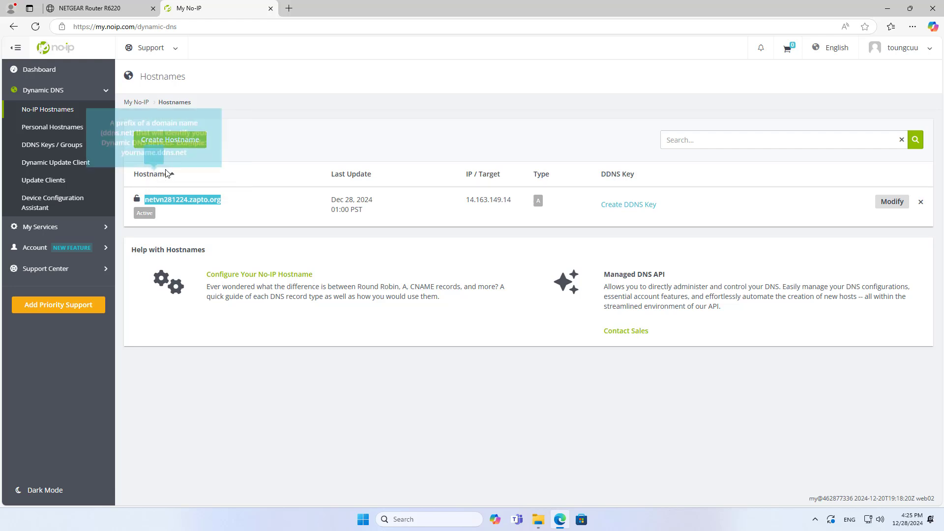
pyautogui.click(117, 9)
# Step: Fill Host Name with netvn281224.zapto.org and enter the No-IP account e-mail and password
pyautogui.click(780, 148)
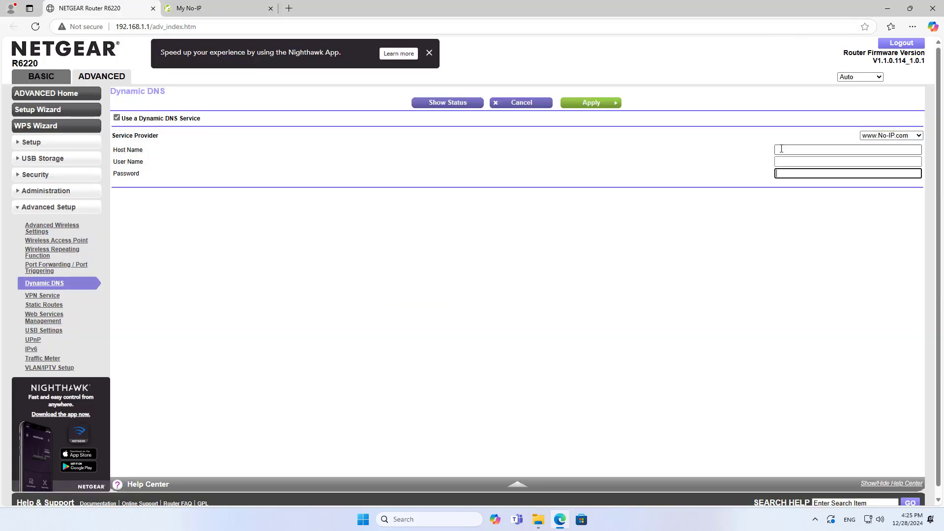
pyautogui.hotkey('ctrl', 'v')
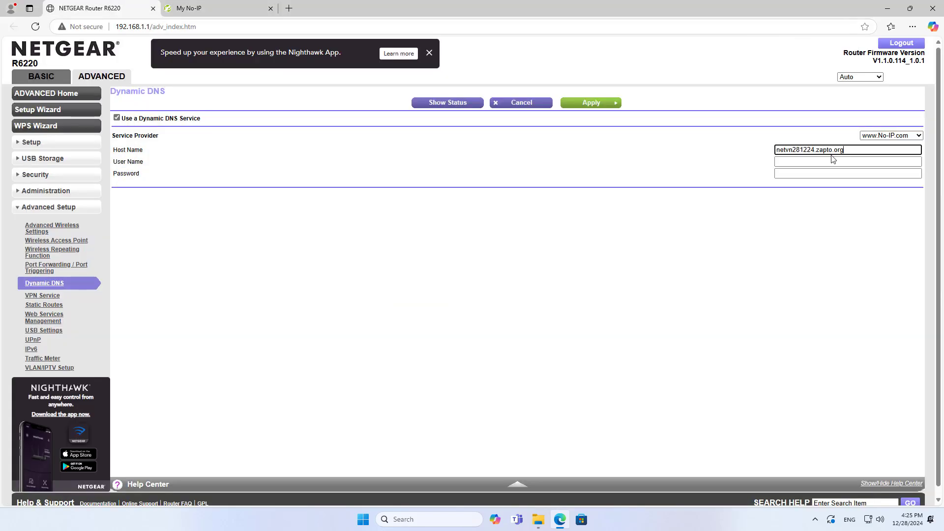
pyautogui.moveTo(844, 150); pyautogui.dragTo(773, 152)
pyautogui.click(792, 163)
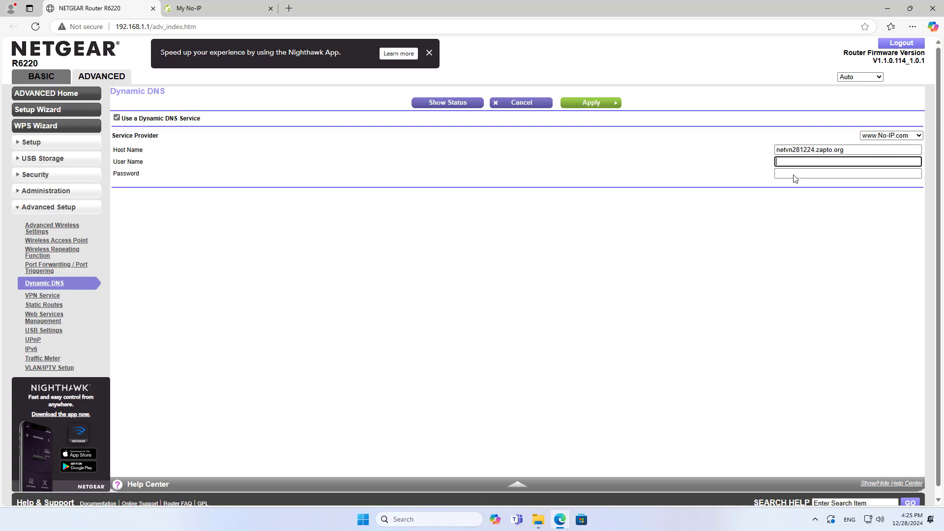
pyautogui.press('Tab')
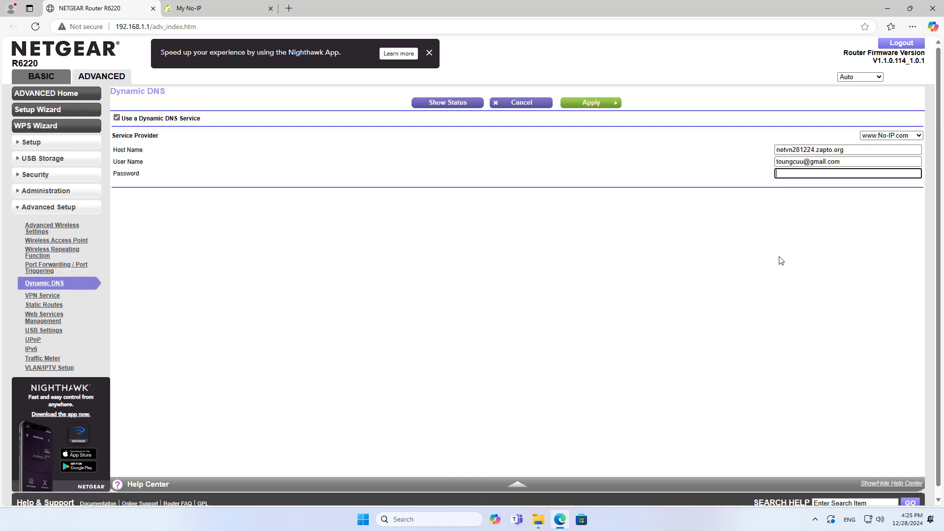
pyautogui.click(858, 150)
pyautogui.click(856, 162)
pyautogui.click(845, 172)
# Step: Apply the Dynamic DNS settings, signing in to the router as admin with its password
pyautogui.click(591, 103)
pyautogui.write('admin')
pyautogui.press('Tab')
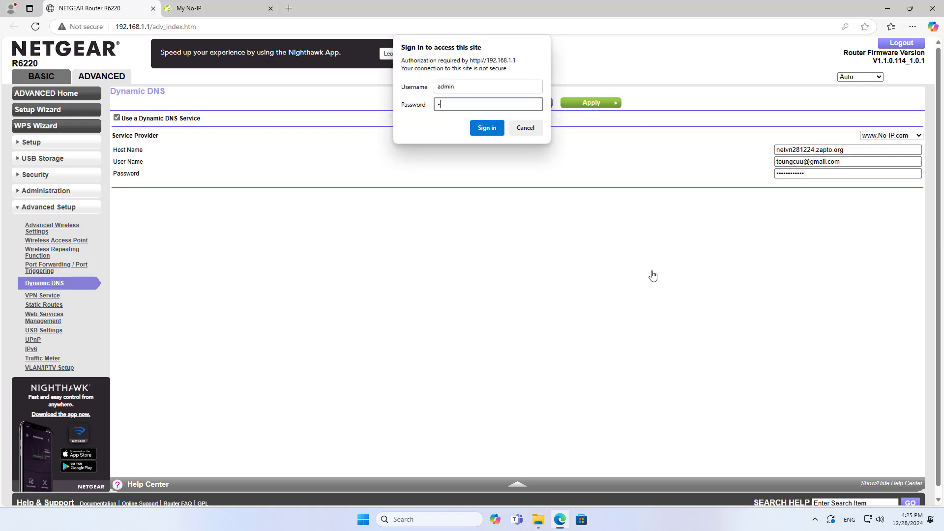
pyautogui.write('password')
pyautogui.press('Return')
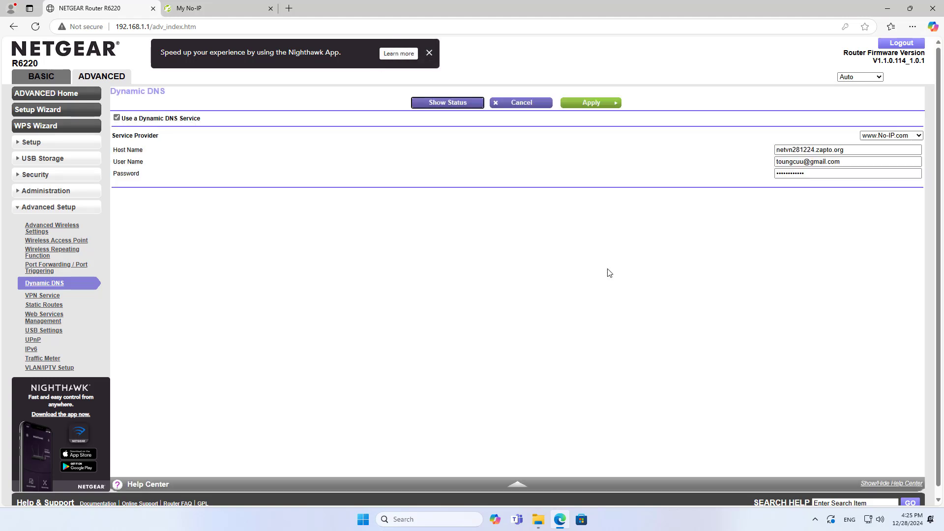
# Step: Confirm the status reports a successful update, then copy the Host Name value
pyautogui.click(451, 104)
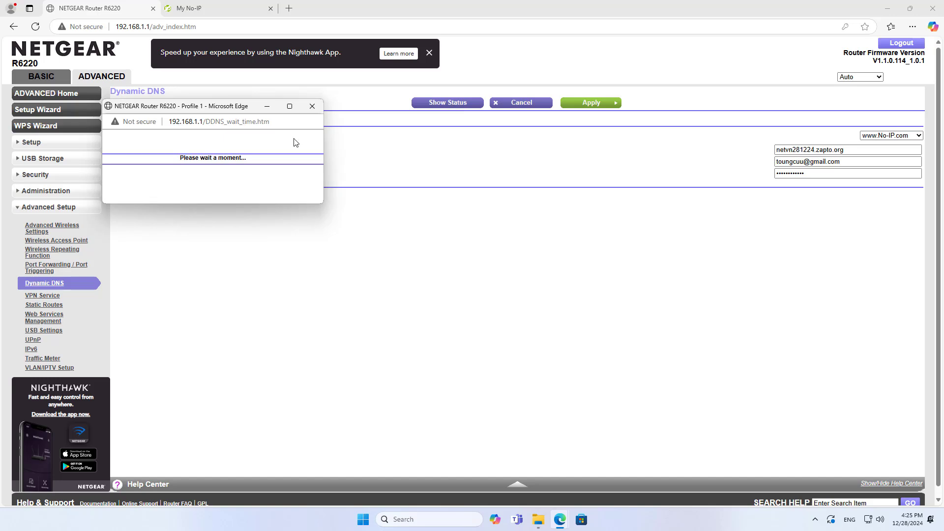
pyautogui.moveTo(227, 108); pyautogui.dragTo(534, 129)
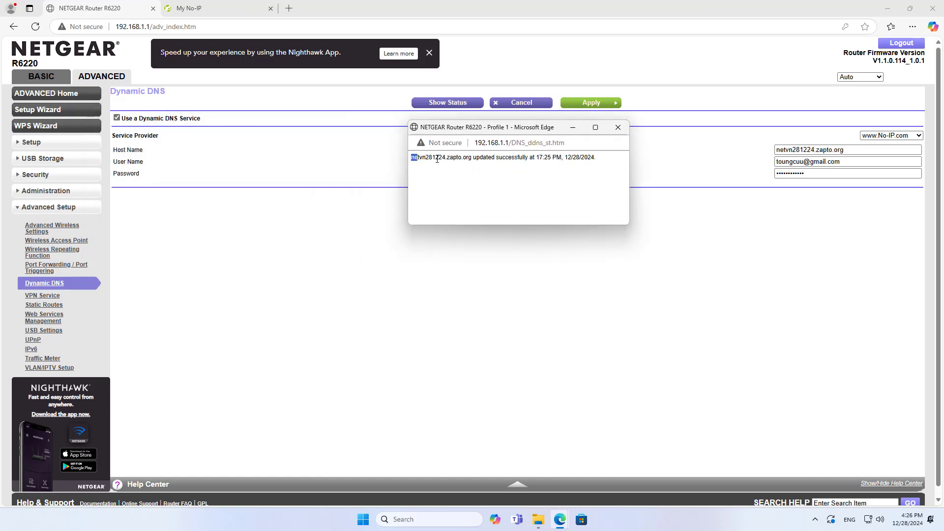
pyautogui.moveTo(437, 159); pyautogui.dragTo(522, 158)
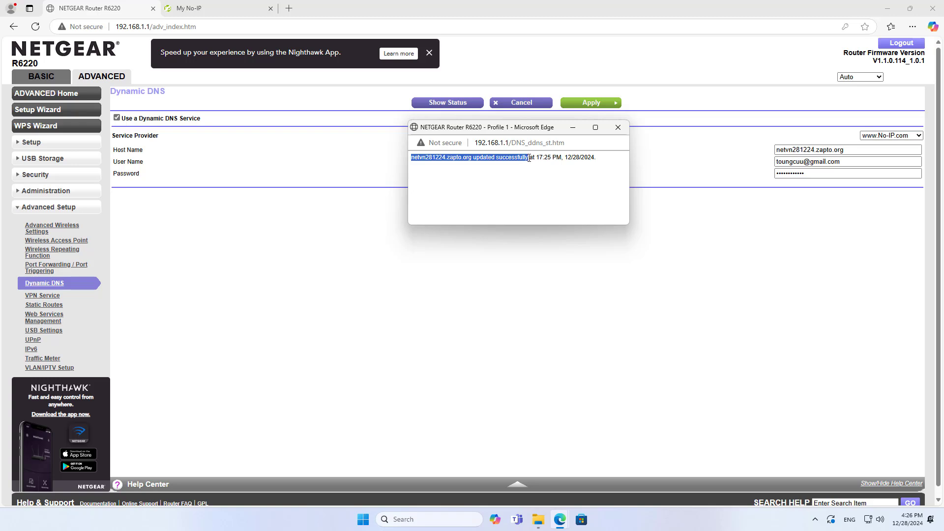
pyautogui.rightClick(528, 158)
pyautogui.click(558, 189)
pyautogui.click(618, 127)
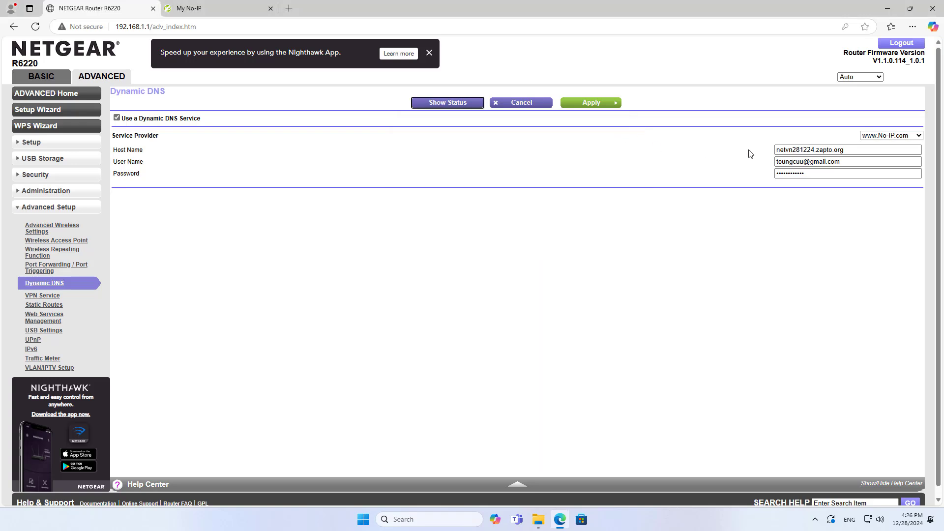
pyautogui.doubleClick(787, 153)
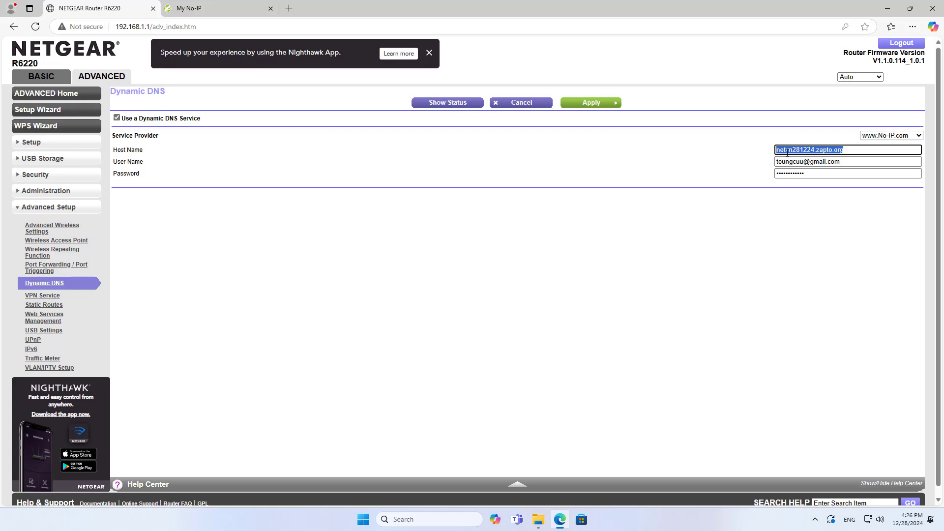
pyautogui.rightClick(787, 153)
pyautogui.click(810, 216)
# Step: Open ftp://netvn281224.zapto.org in a new File Explorer tab to list its shares folder
pyautogui.click(888, 8)
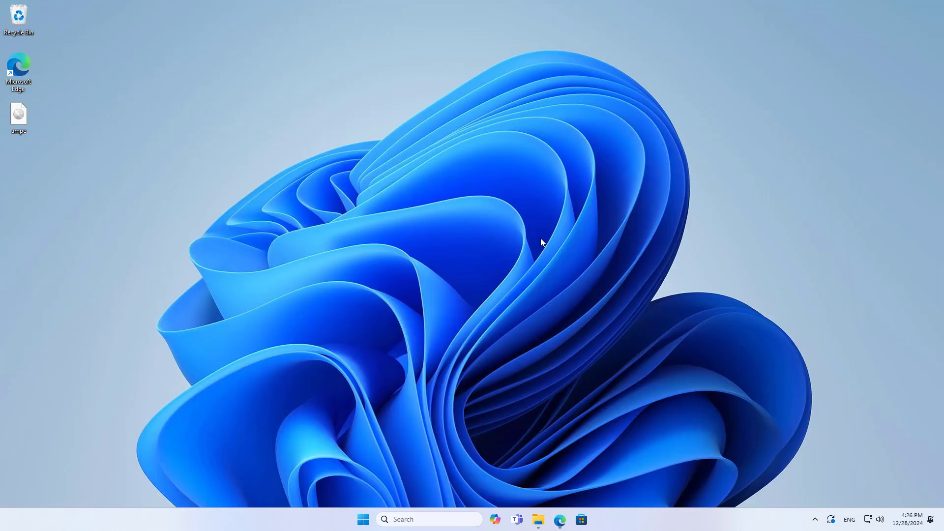
pyautogui.click(539, 519)
pyautogui.click(256, 12)
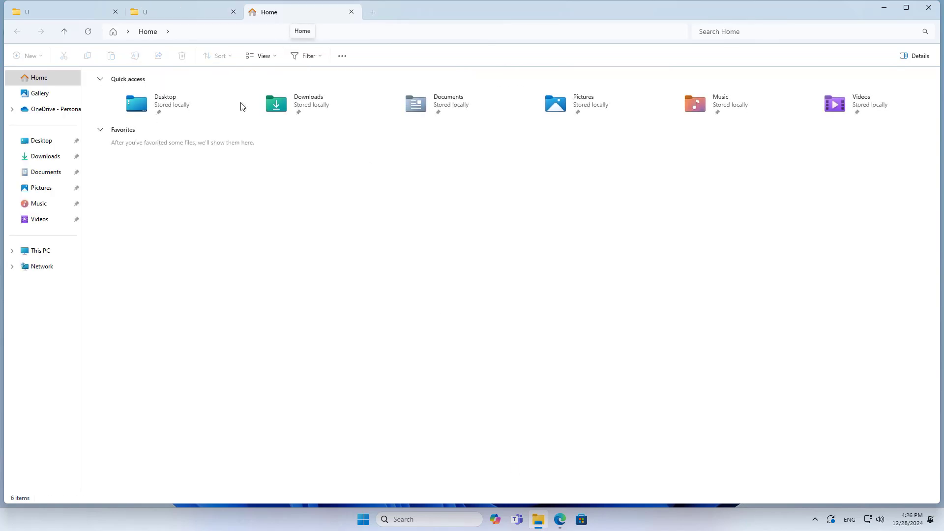
pyautogui.click(63, 249)
pyautogui.click(232, 32)
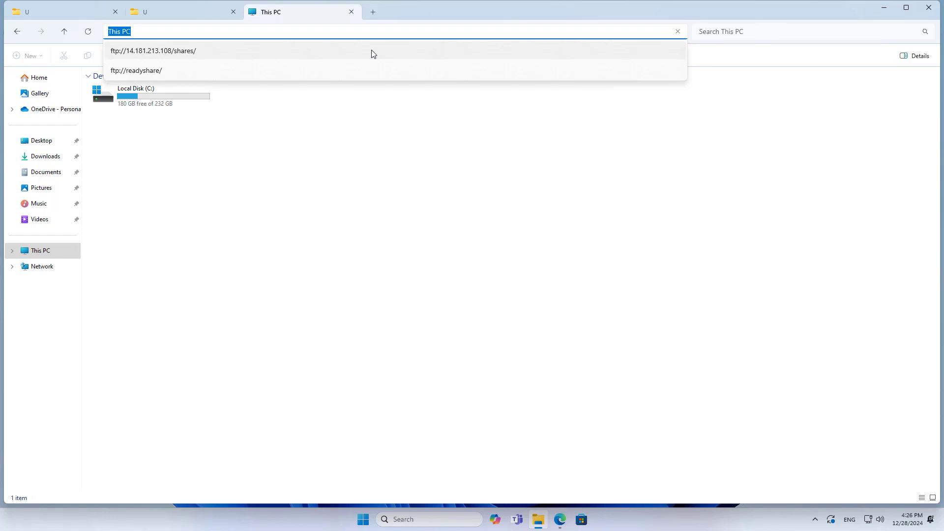
pyautogui.write('ftp://')
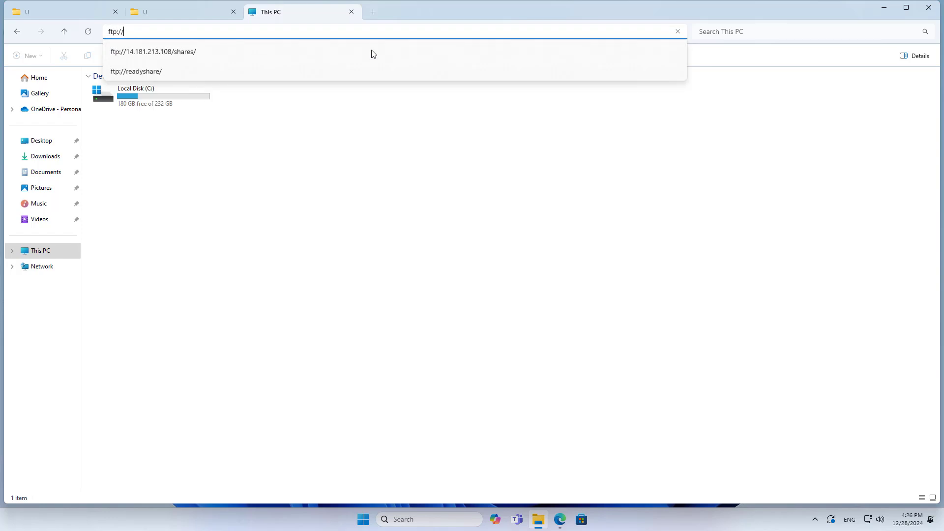
pyautogui.rightClick(313, 33)
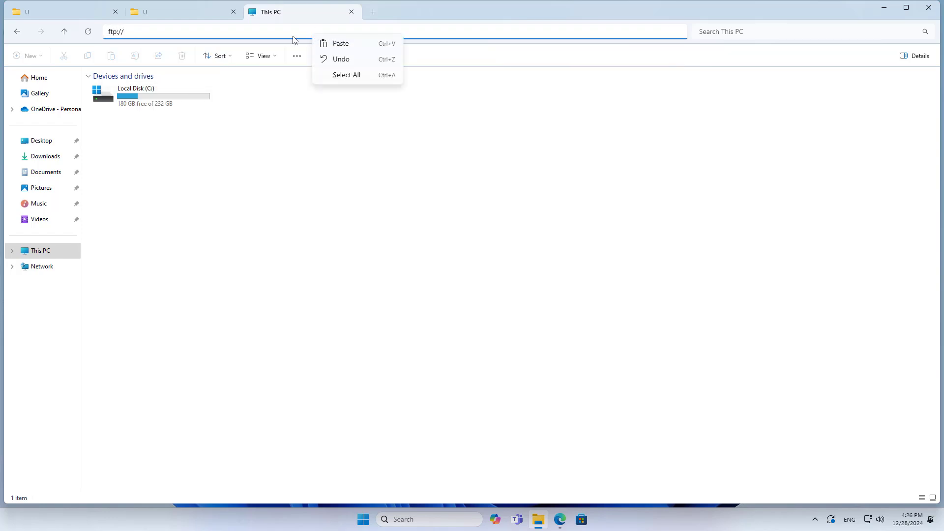
pyautogui.click(340, 44)
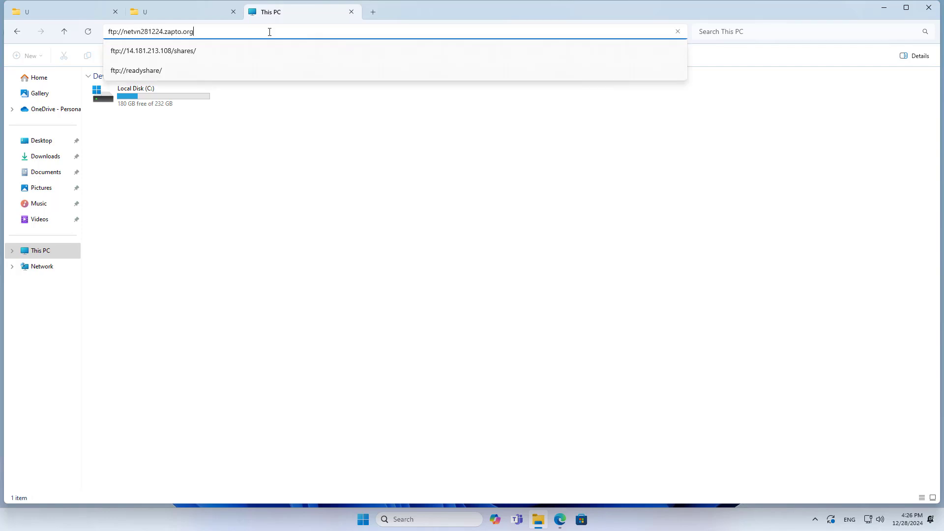
pyautogui.press('Return')
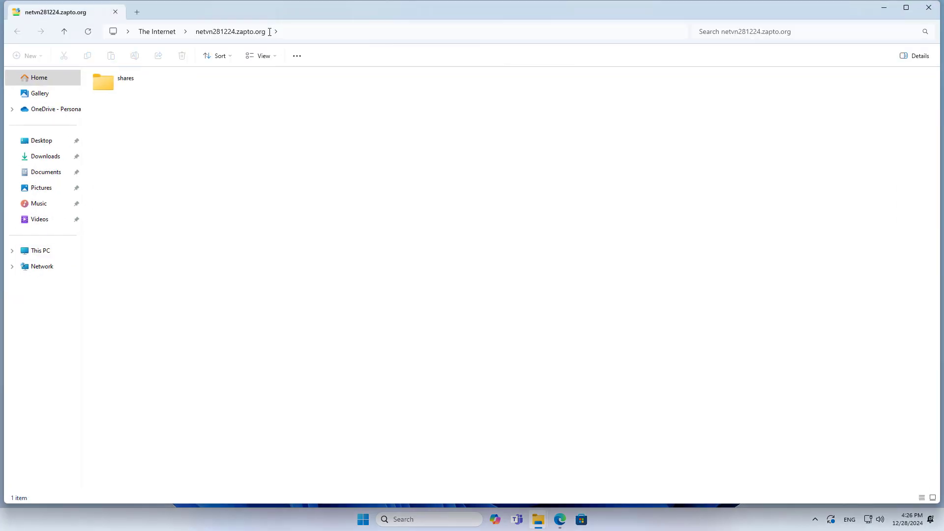